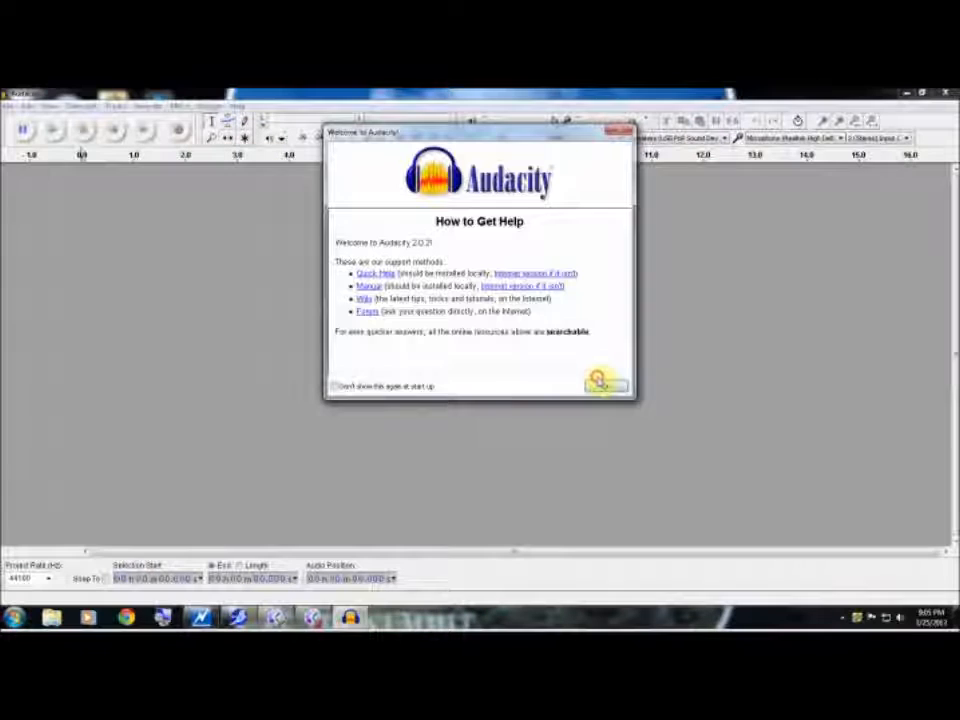
Dismiss the welcome message, record about 25 seconds of audio on a first stereo track, and play it back
left_click(604, 386)
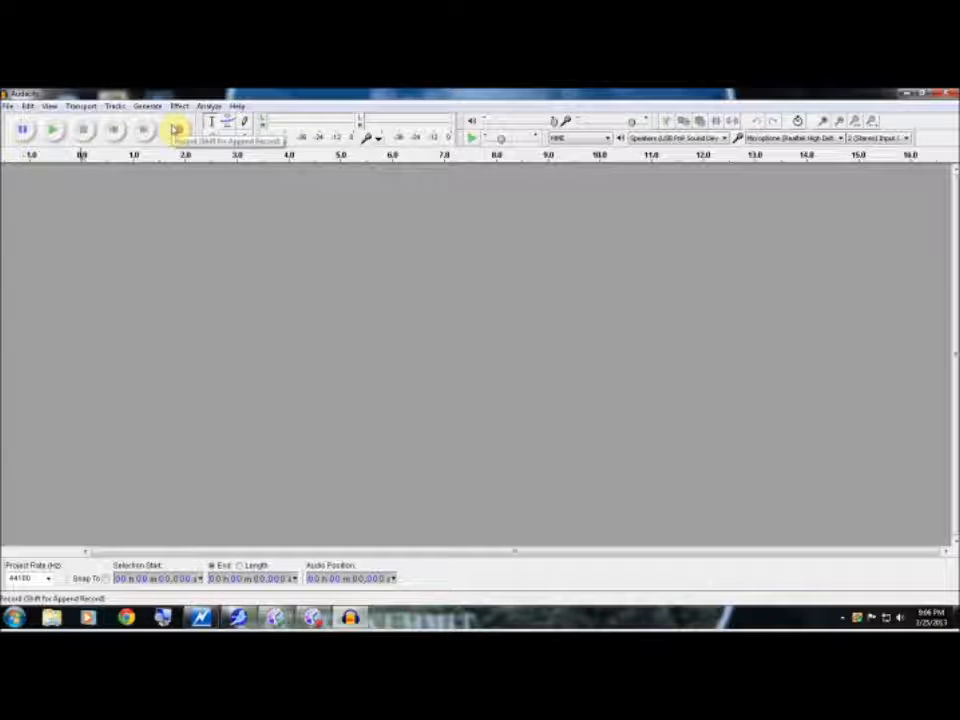
left_click(175, 129)
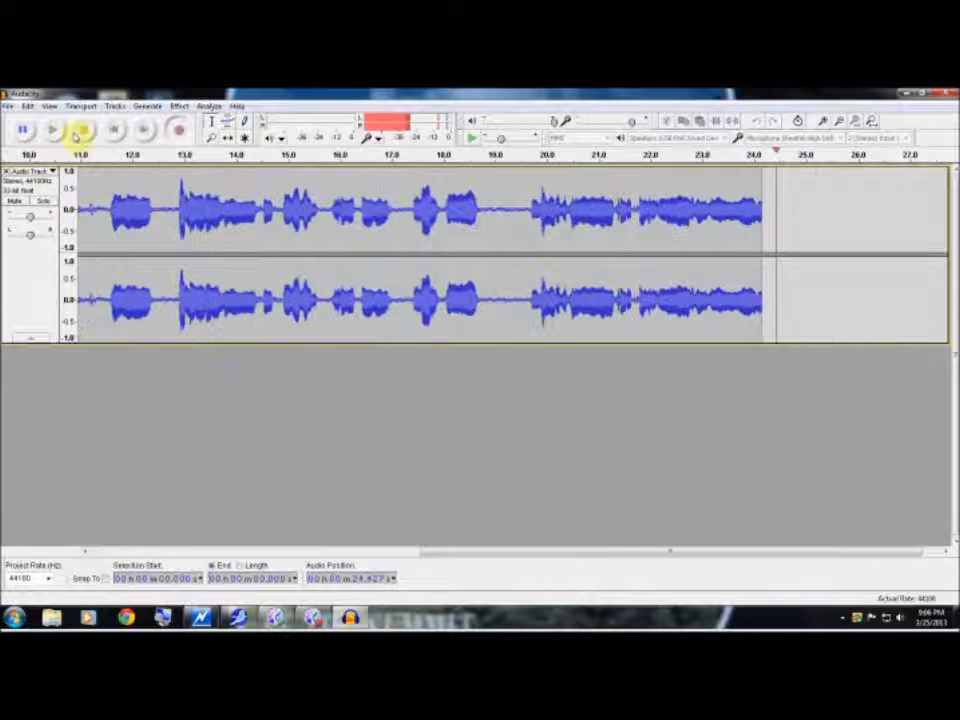
left_click(76, 134)
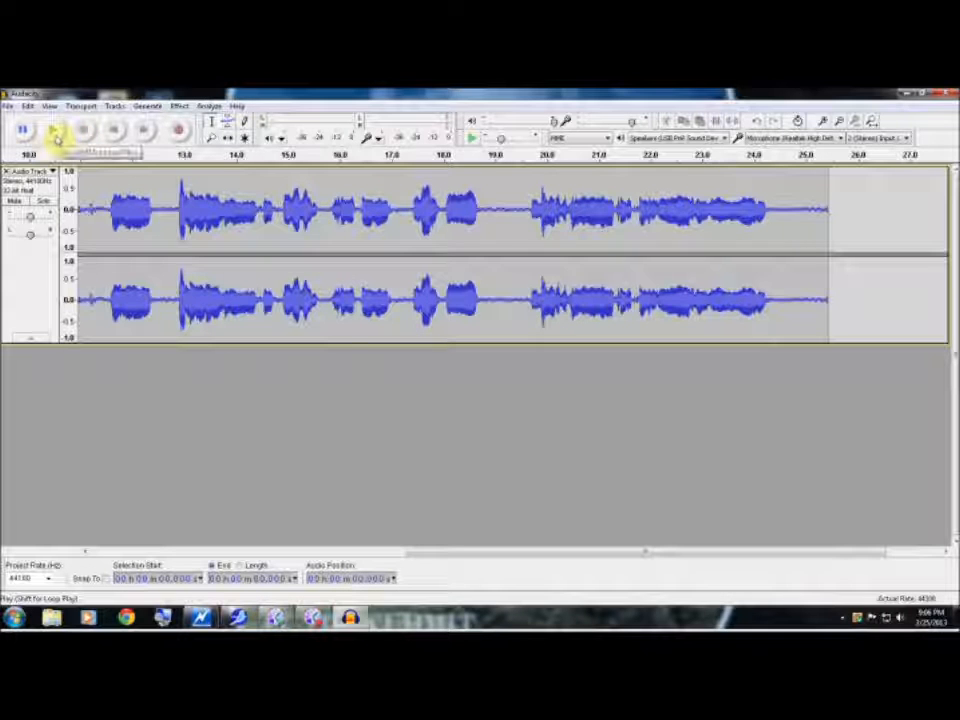
left_click(55, 131)
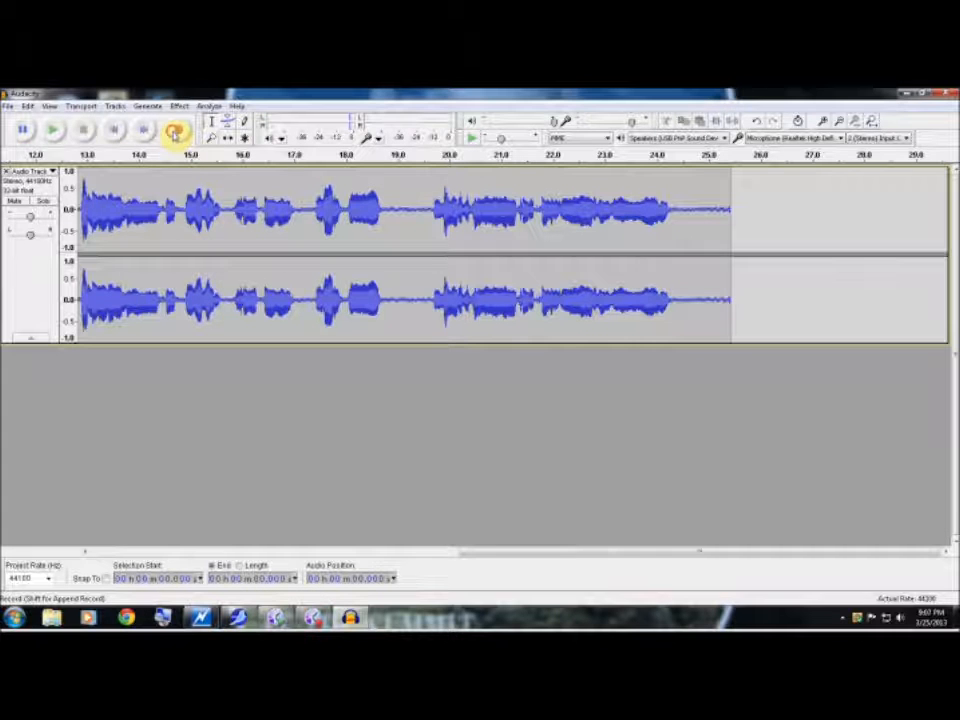
Record a second stereo track of about 26 seconds while the first one plays, and play both tracks together
left_click(174, 133)
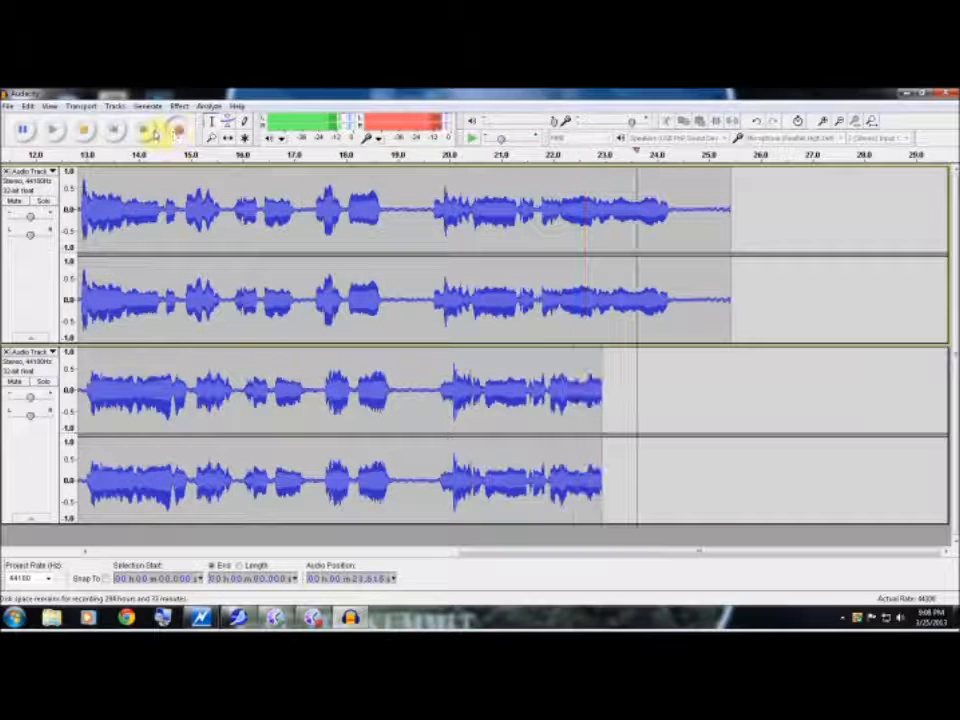
key("space")
left_click(55, 135)
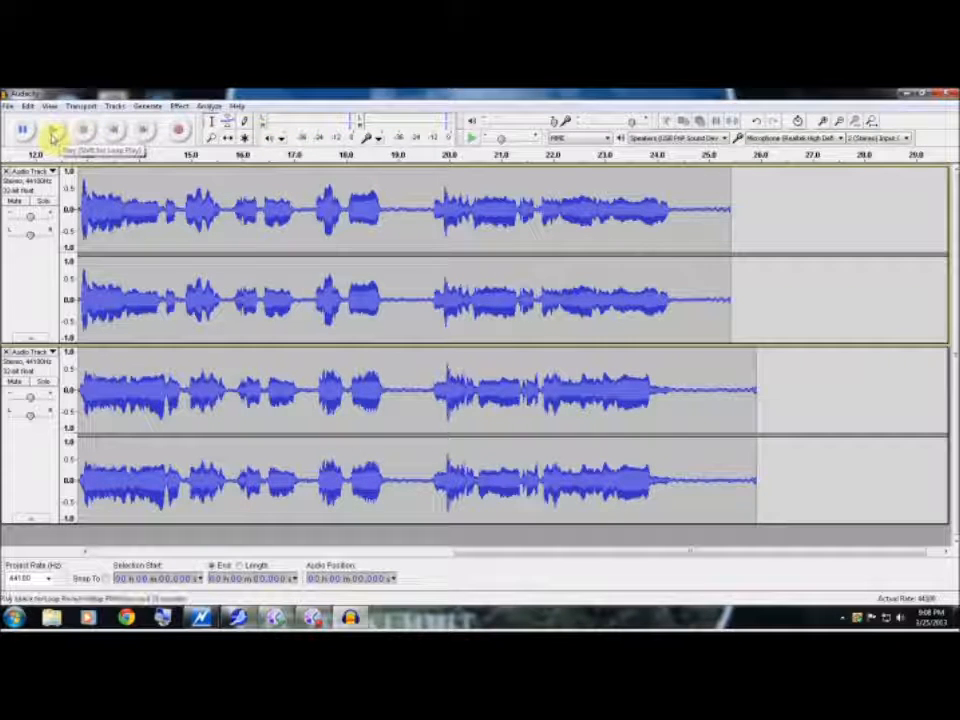
left_click(53, 135)
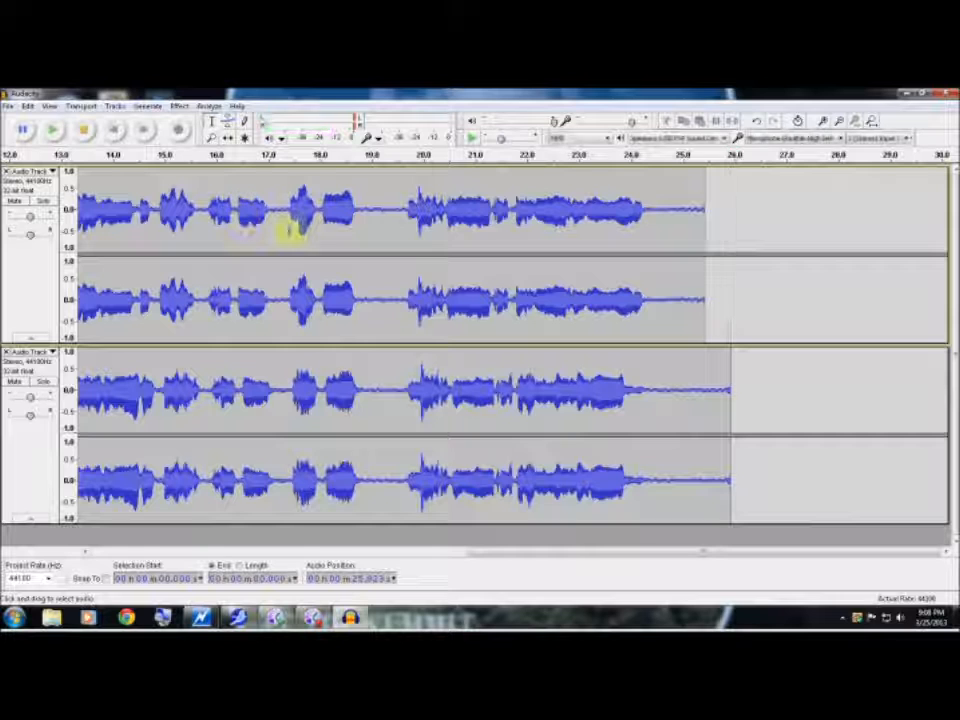
Amplify the first track's section from about 0.906 s to 1.138 s by -50 dB to silence its early start
key("Home")
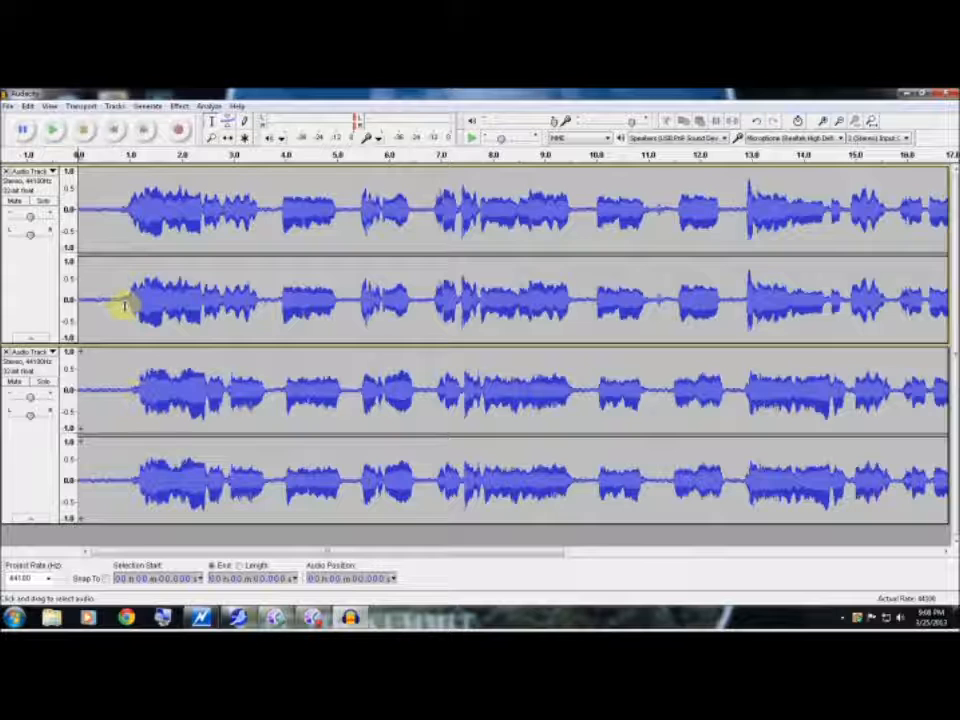
left_click_drag(124, 305, 135, 310)
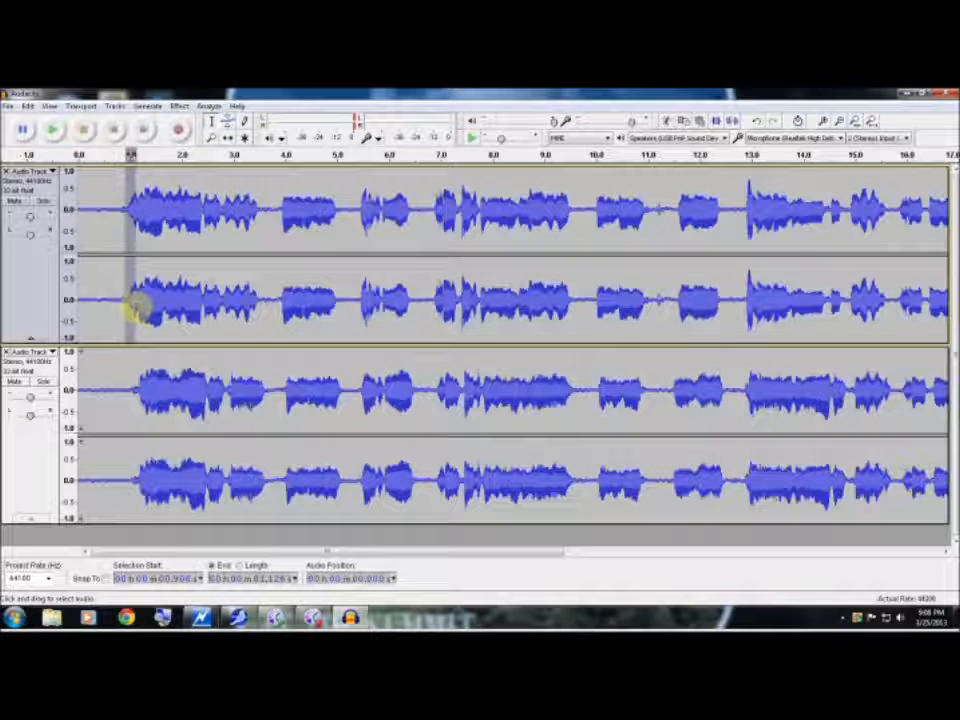
left_click_drag(137, 307, 139, 312)
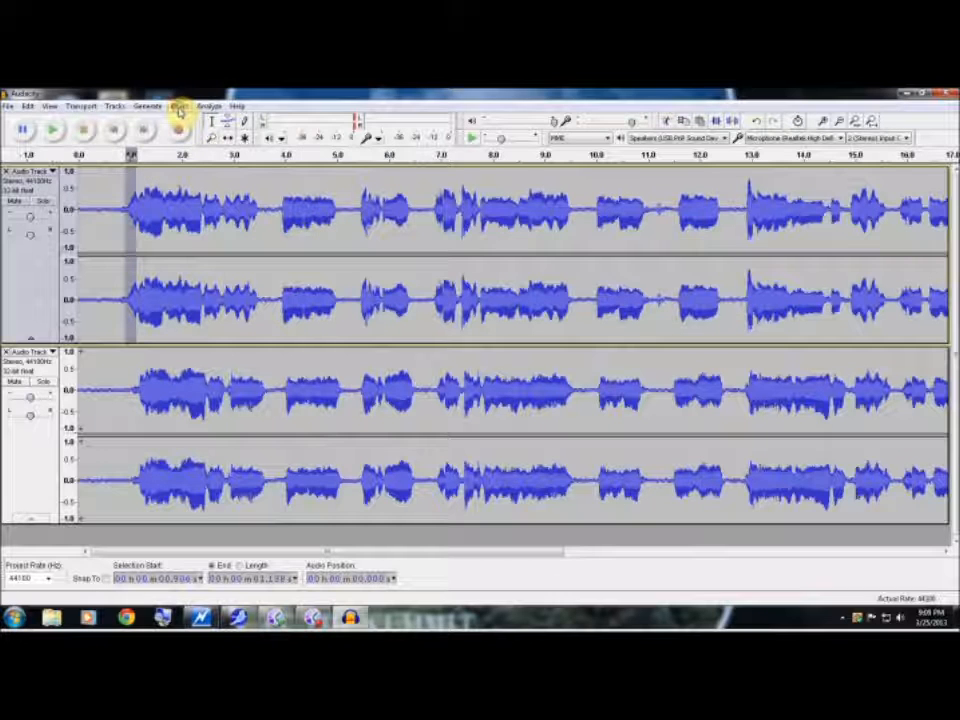
left_click(179, 107)
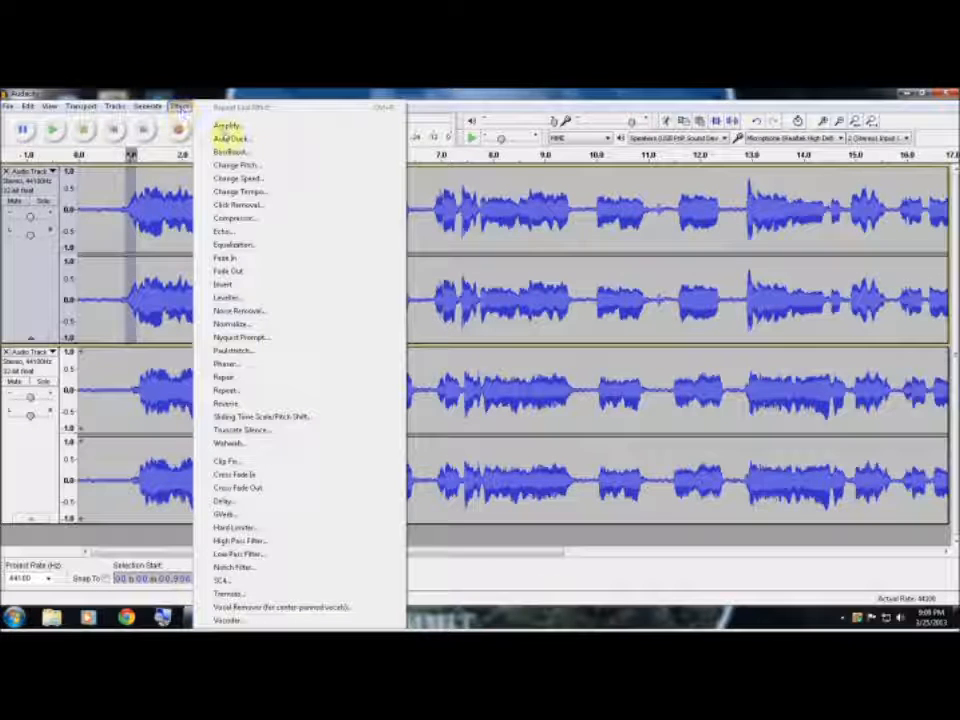
left_click(222, 126)
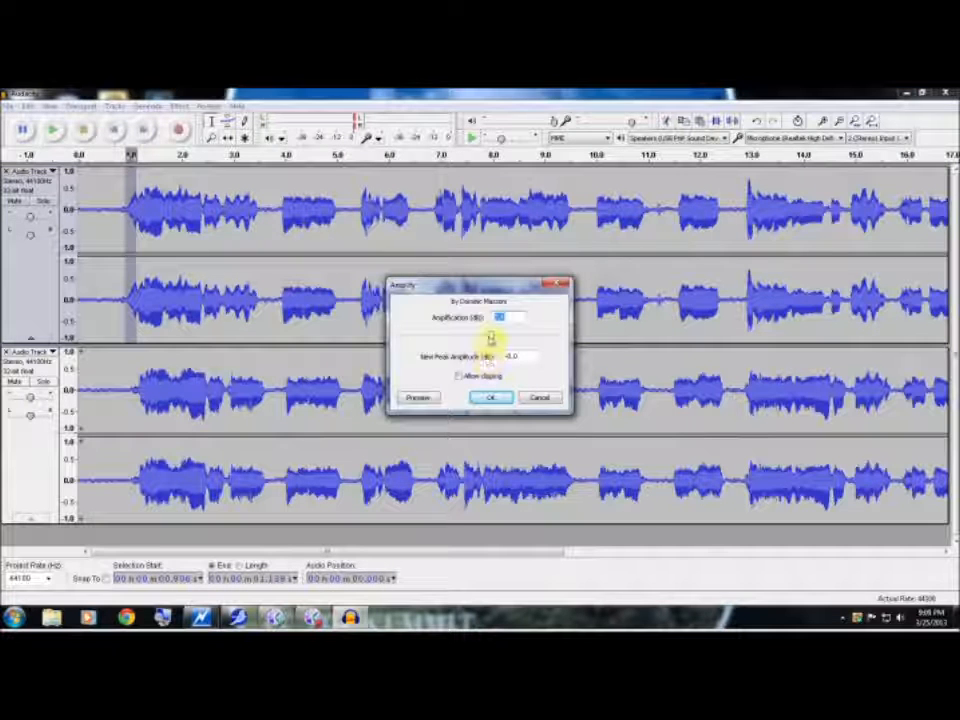
left_click_drag(489, 337, 390, 337)
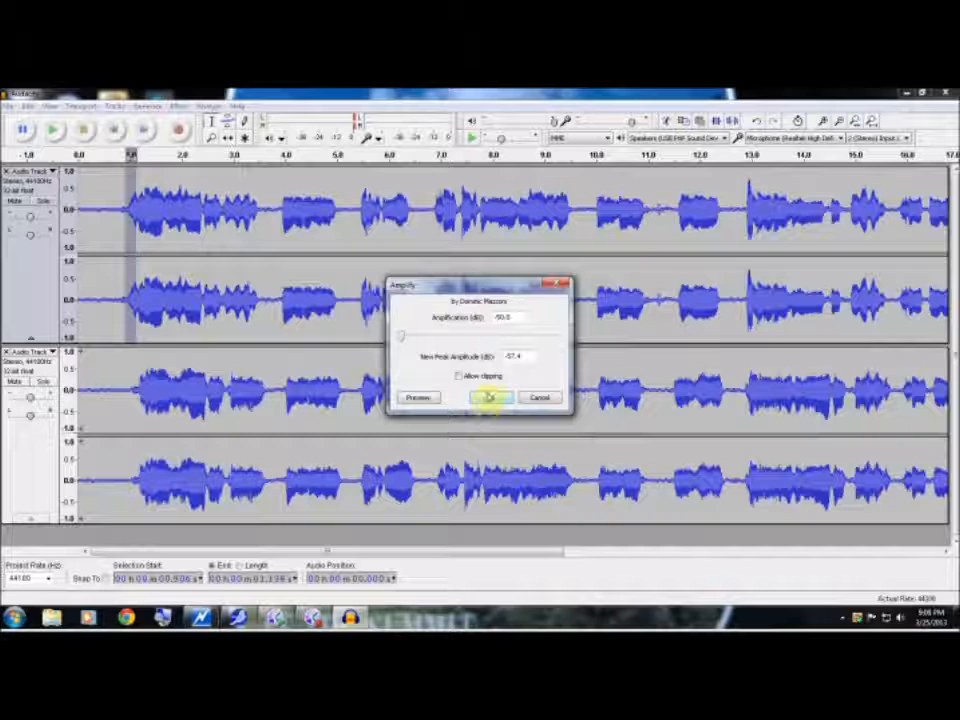
left_click(490, 397)
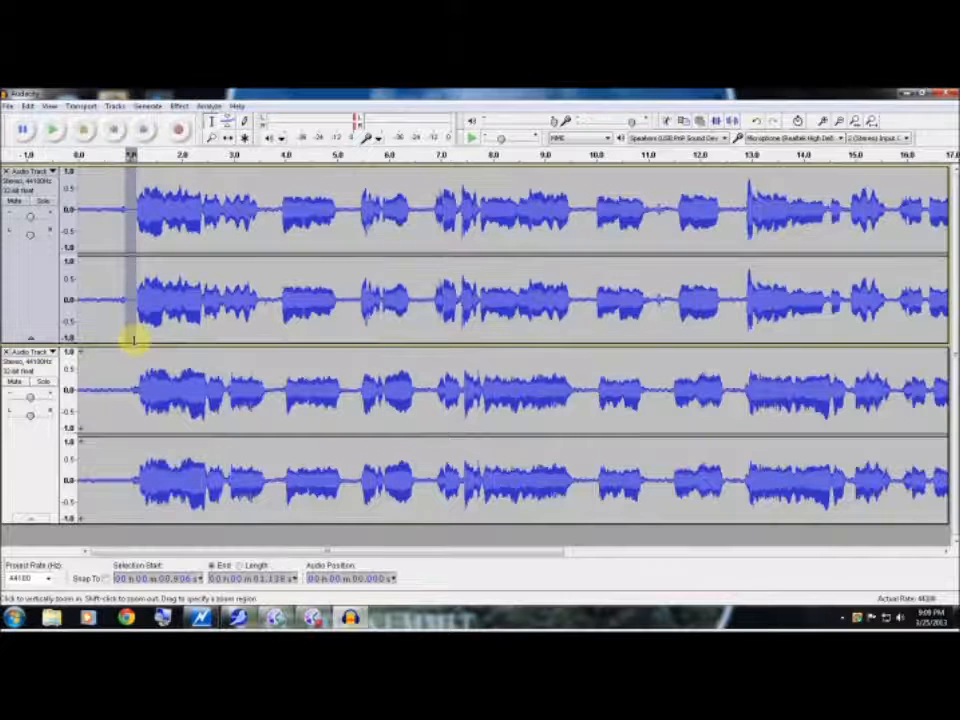
Play both tracks from about 0.64 s to check the silenced beginning
left_click(110, 312)
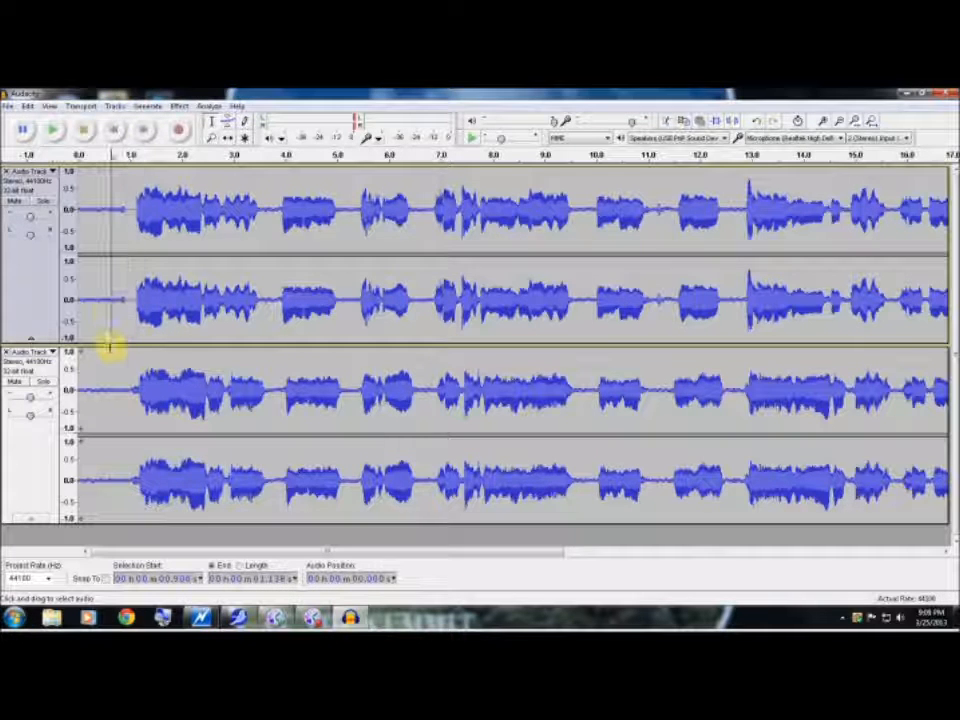
key("space")
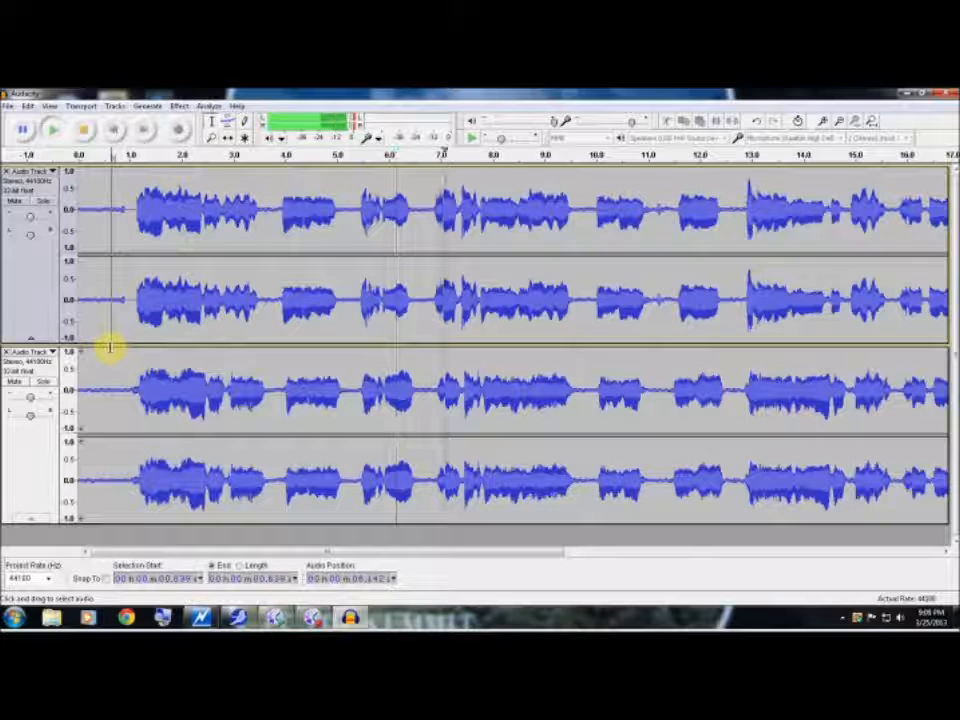
key("space")
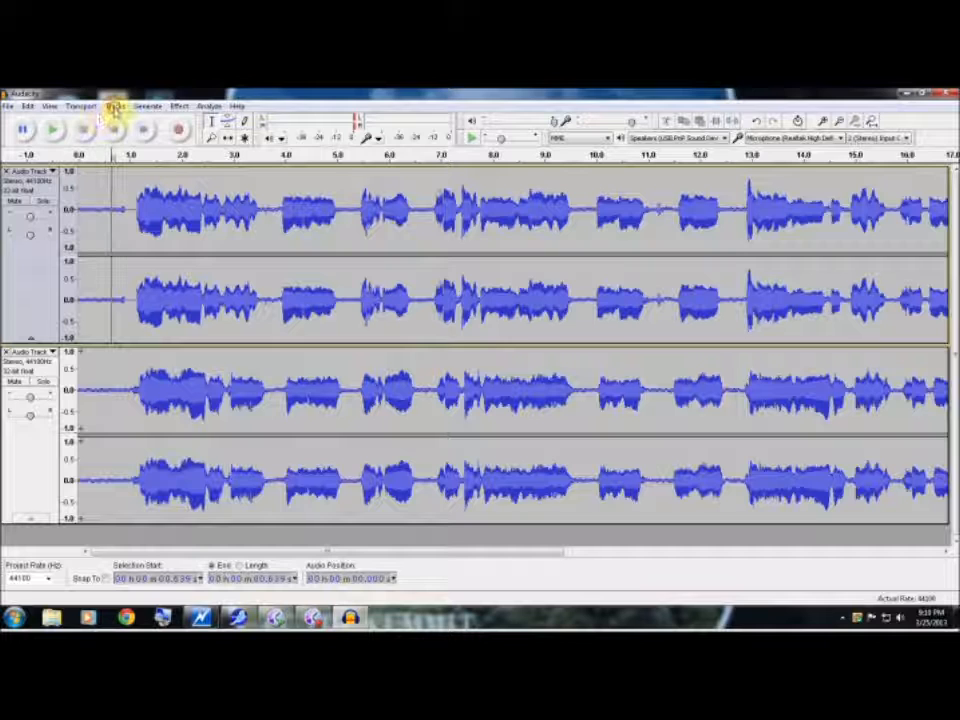
Mix and render the two audio tracks into one single stereo track
left_click(116, 107)
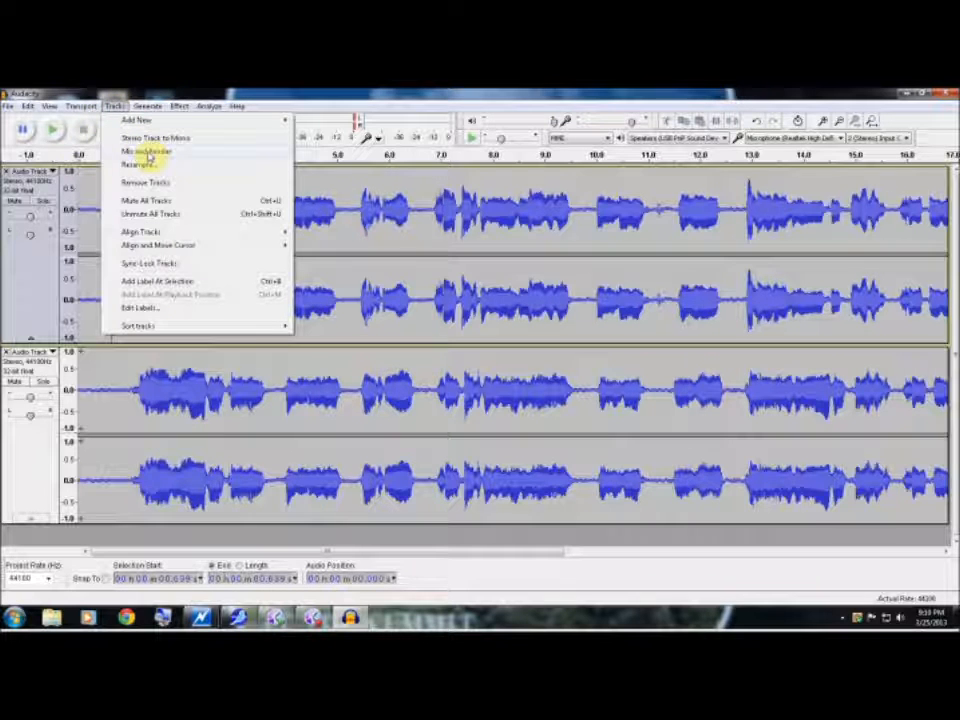
left_click(148, 152)
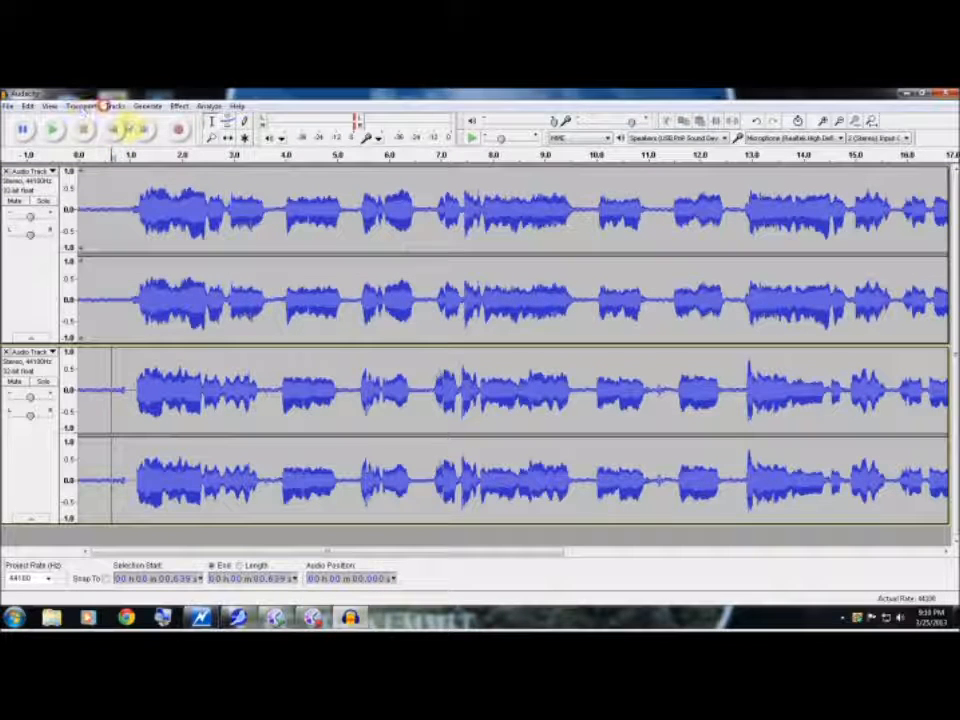
left_click(112, 106)
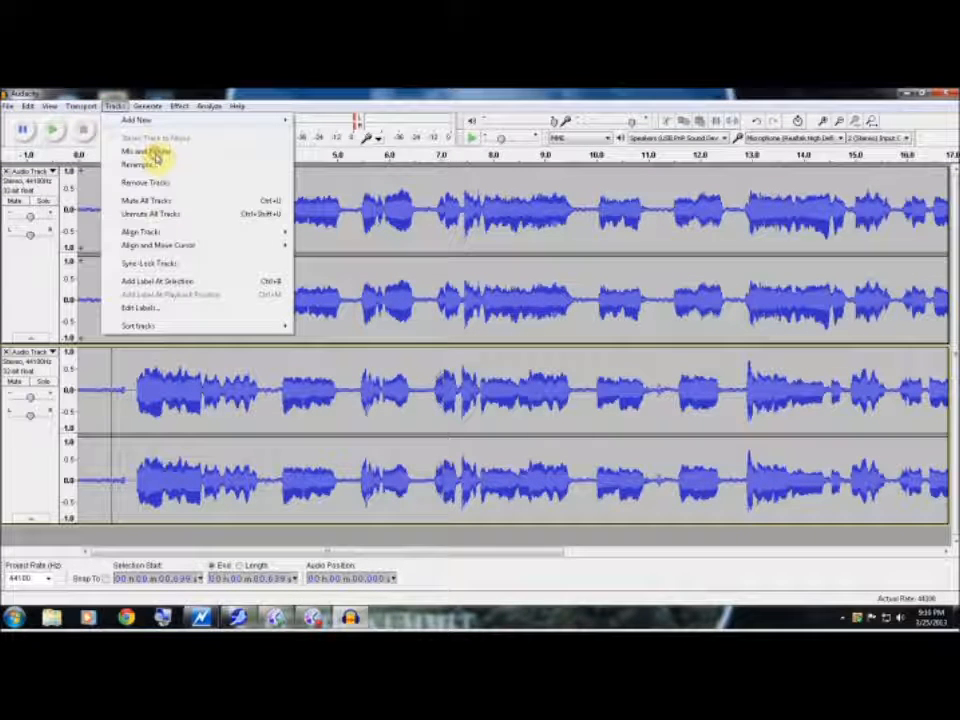
left_click(156, 155)
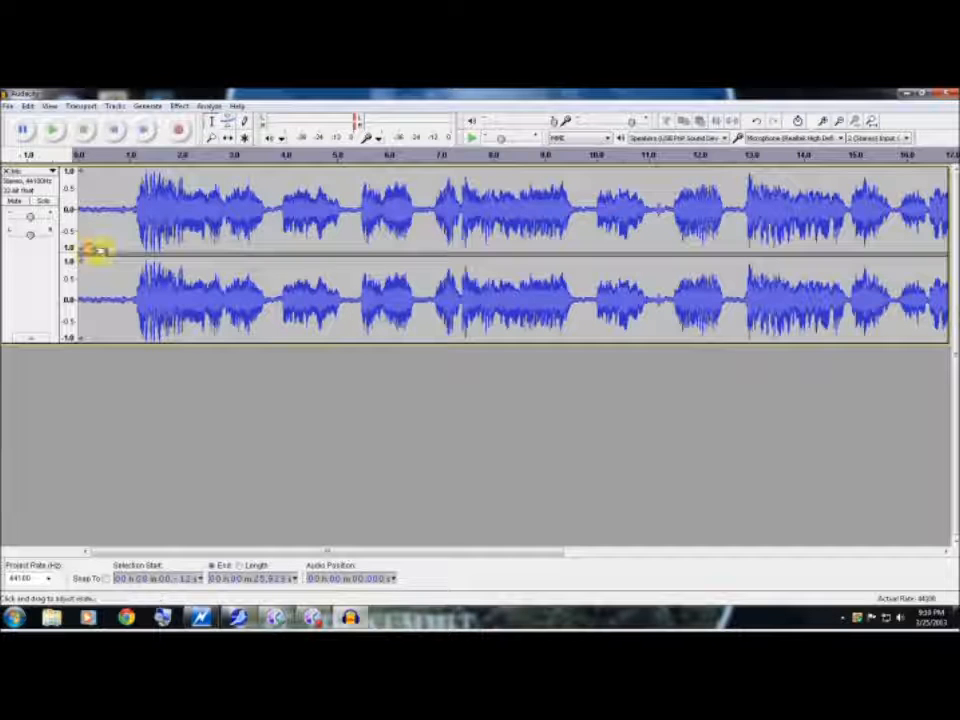
Play the mixed track from about 0.23 s to listen to the result
left_click(90, 246)
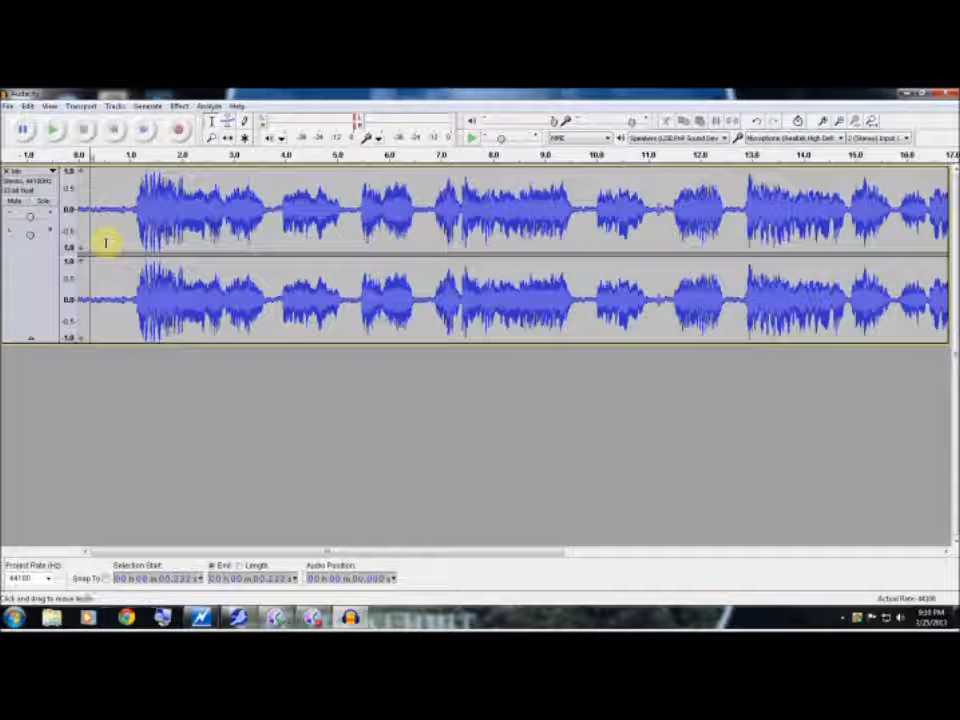
key("space")
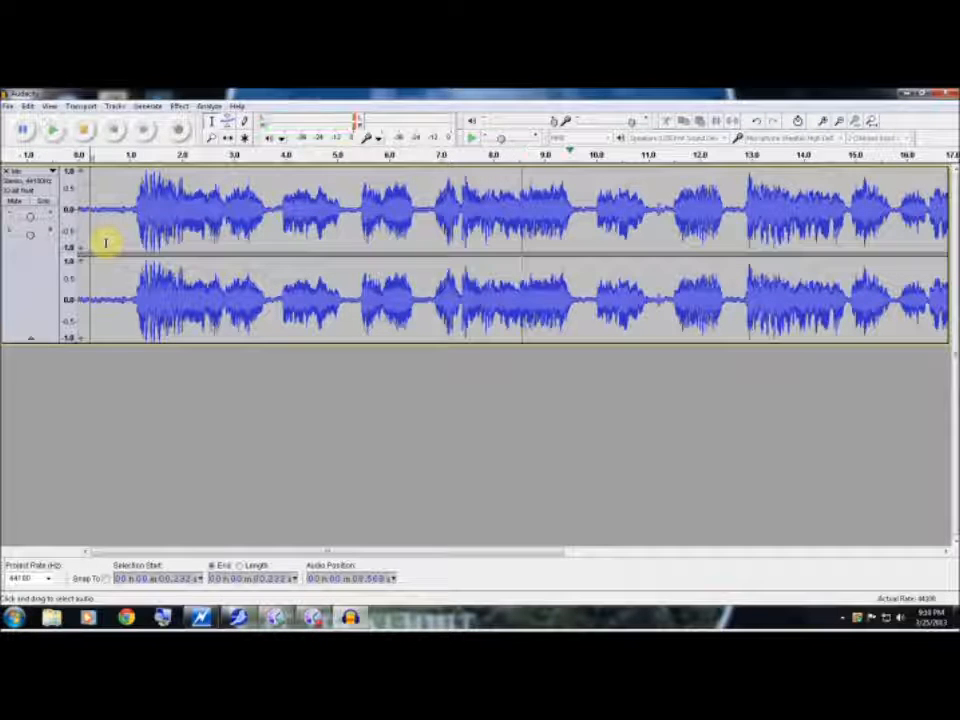
key("space")
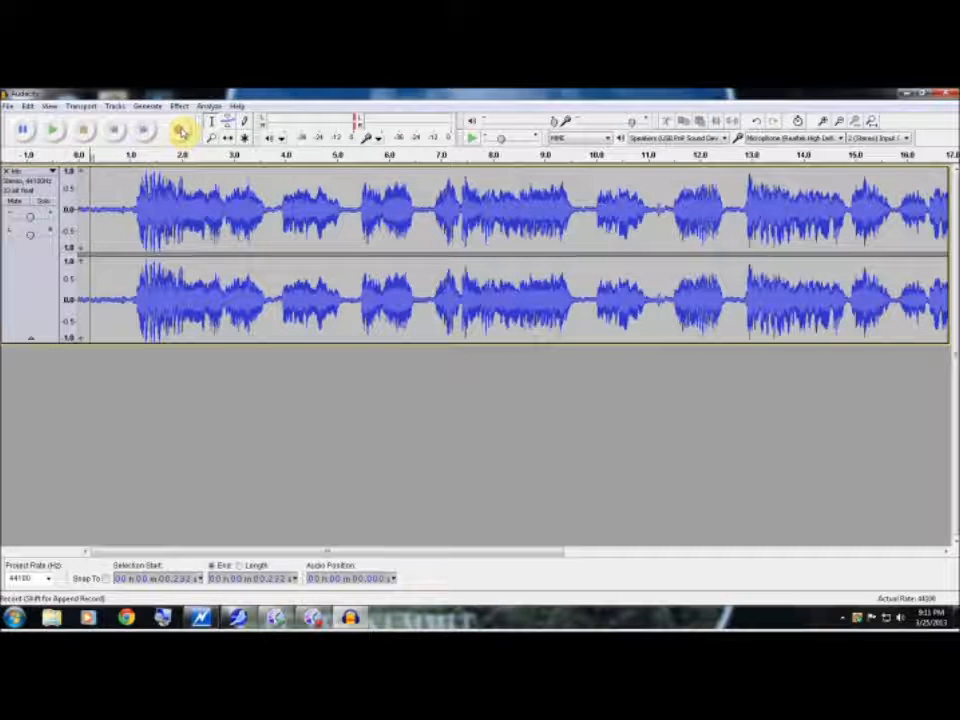
Record a further stereo track alongside the mix starting at about 0.35 s, and briefly play both back
left_click(96, 236)
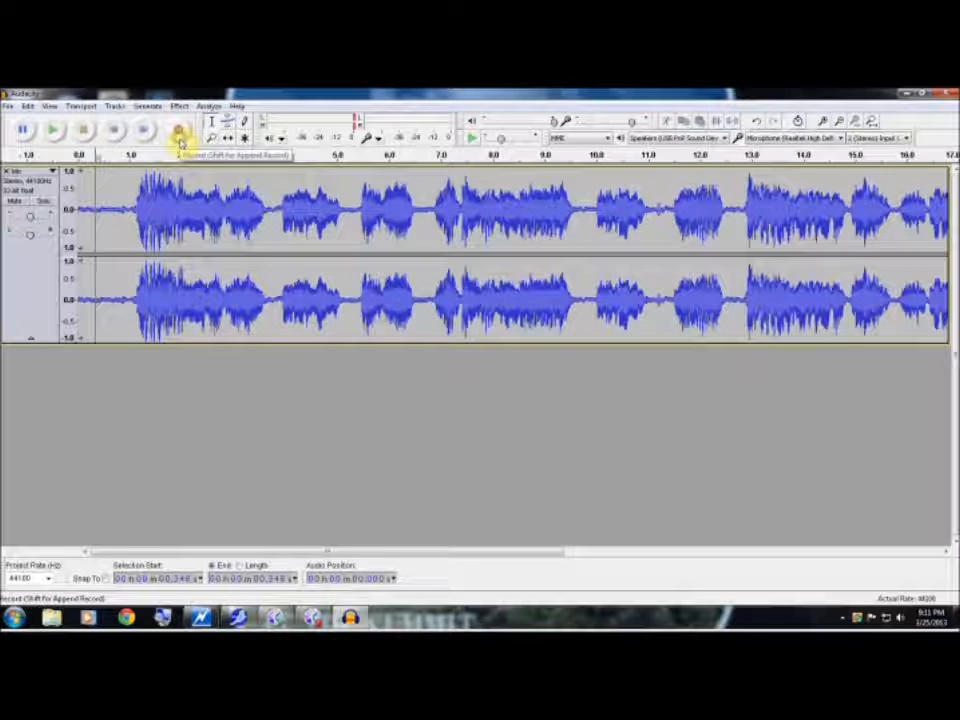
left_click(179, 133)
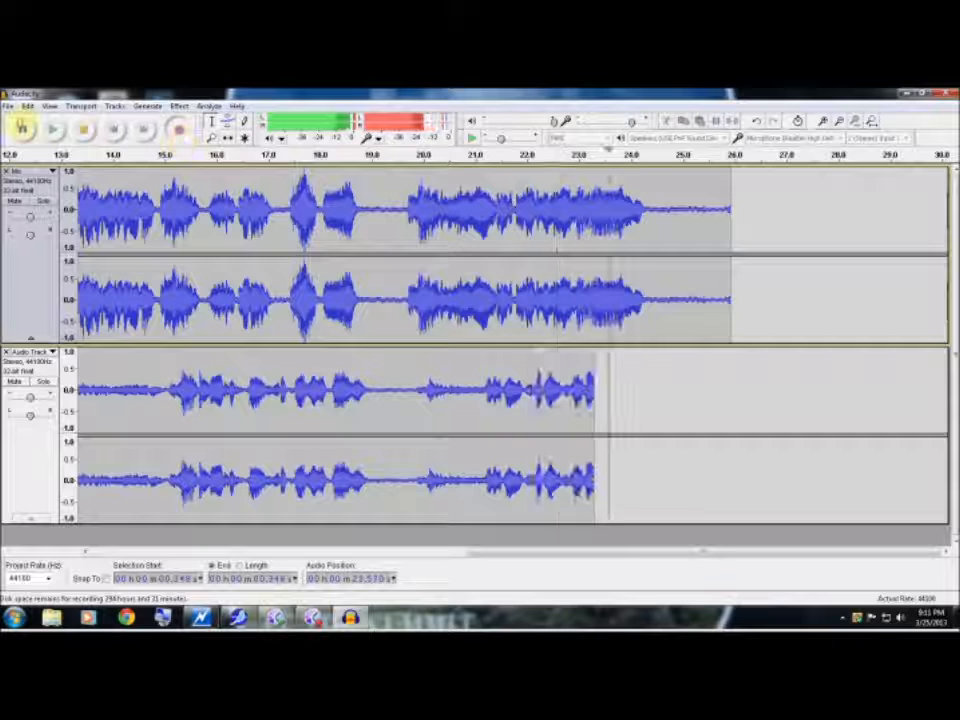
left_click(82, 134)
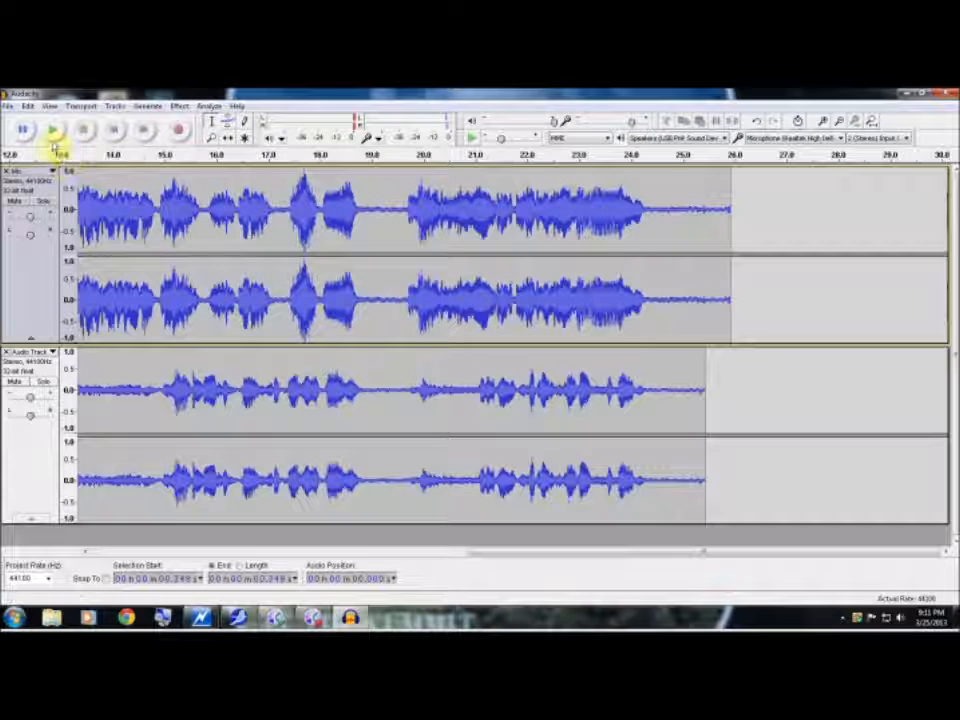
left_click(55, 137)
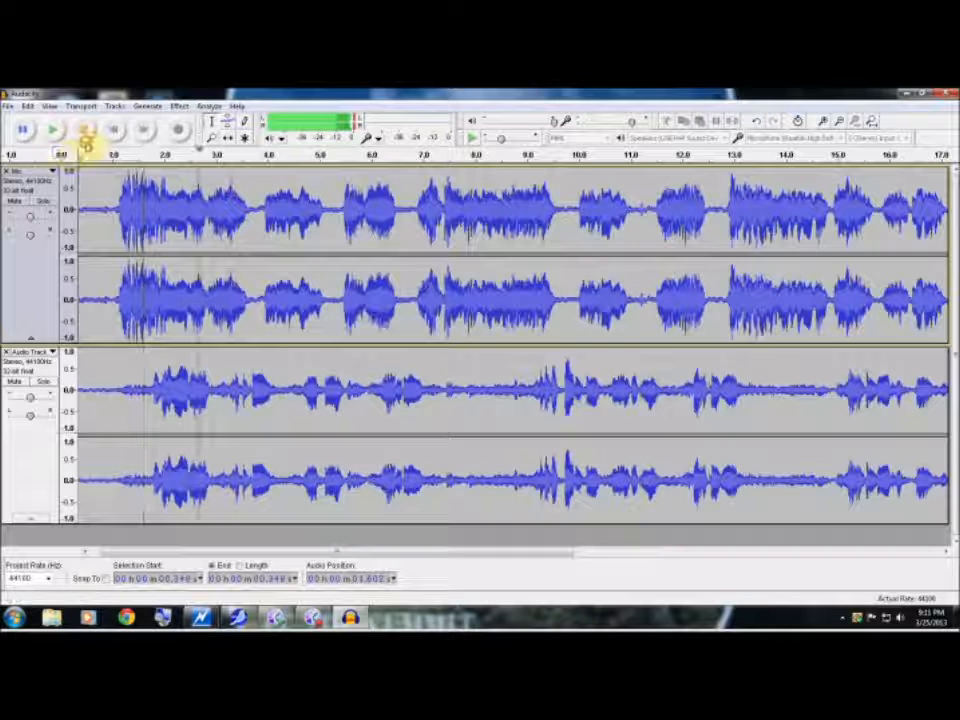
key("space")
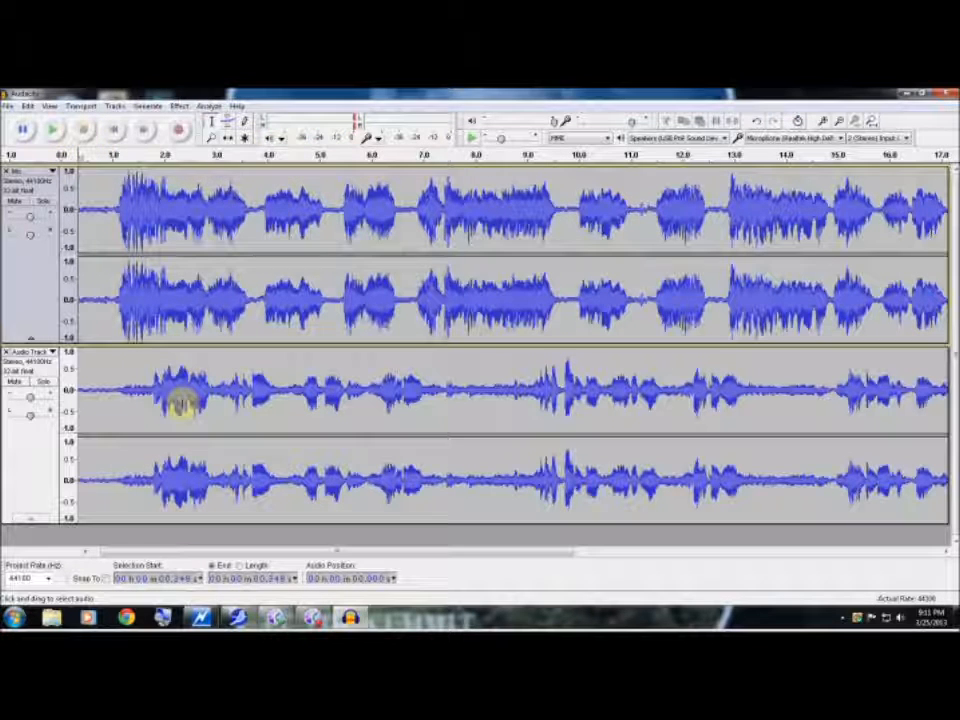
Select about 1.45 s to 2.91 s of the second track and lower it with Amplify by -16.2 dB
left_click(209, 398)
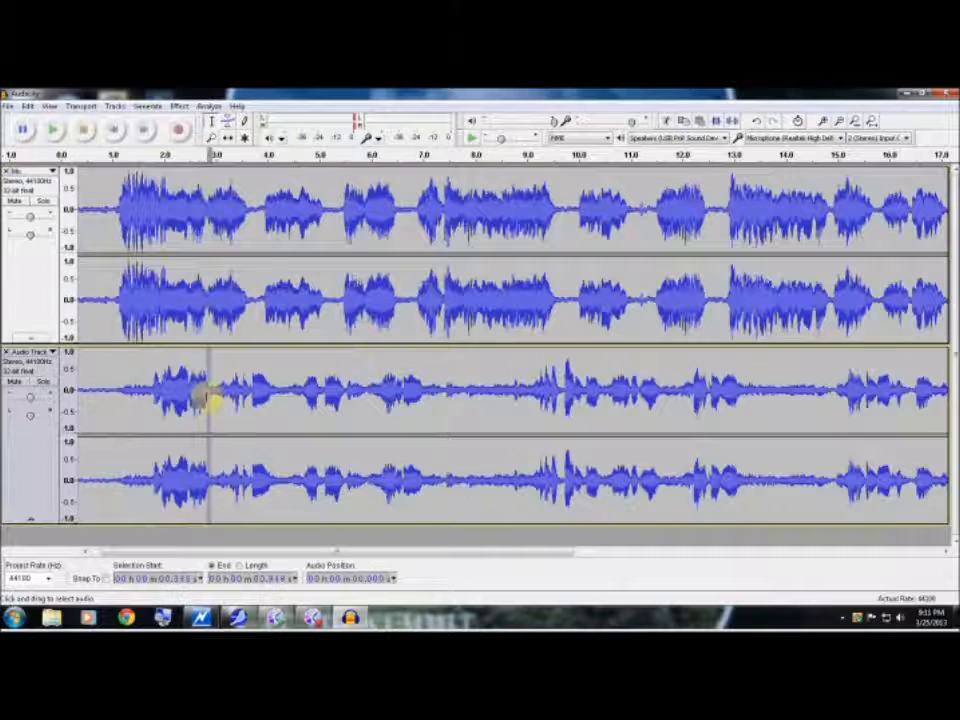
left_click_drag(210, 398, 136, 396)
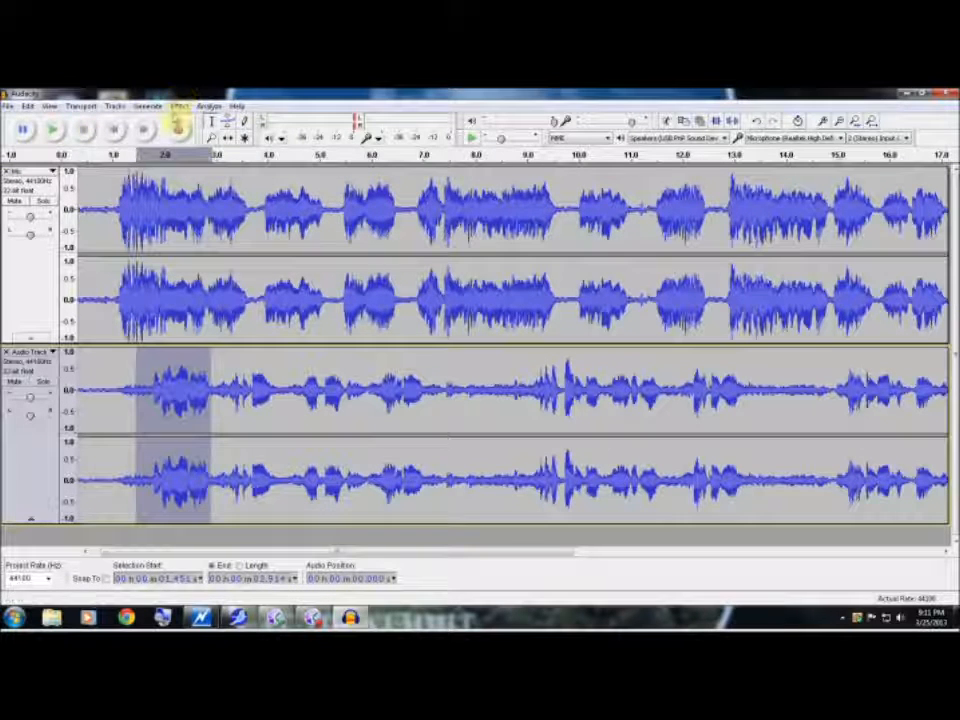
left_click(178, 107)
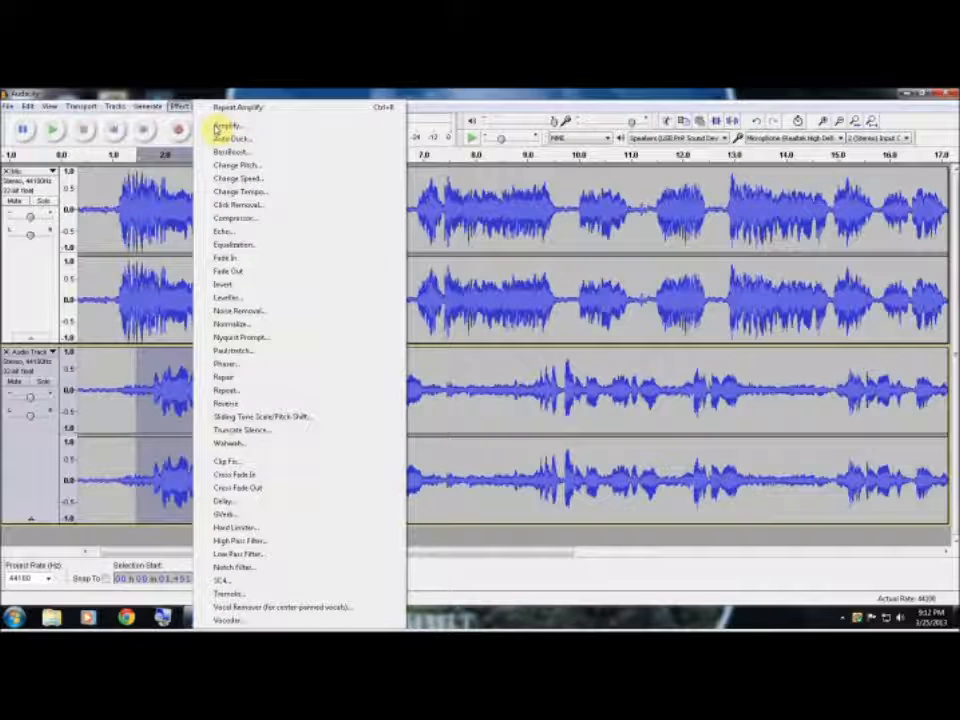
left_click(224, 126)
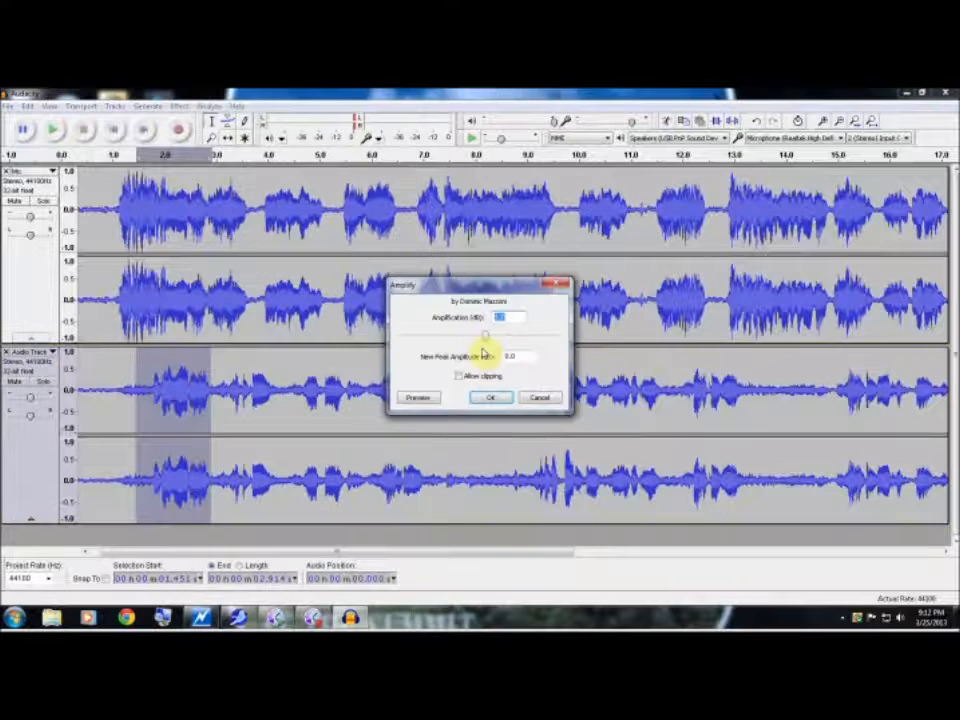
left_click_drag(484, 338, 391, 347)
left_click_drag(484, 338, 391, 347)
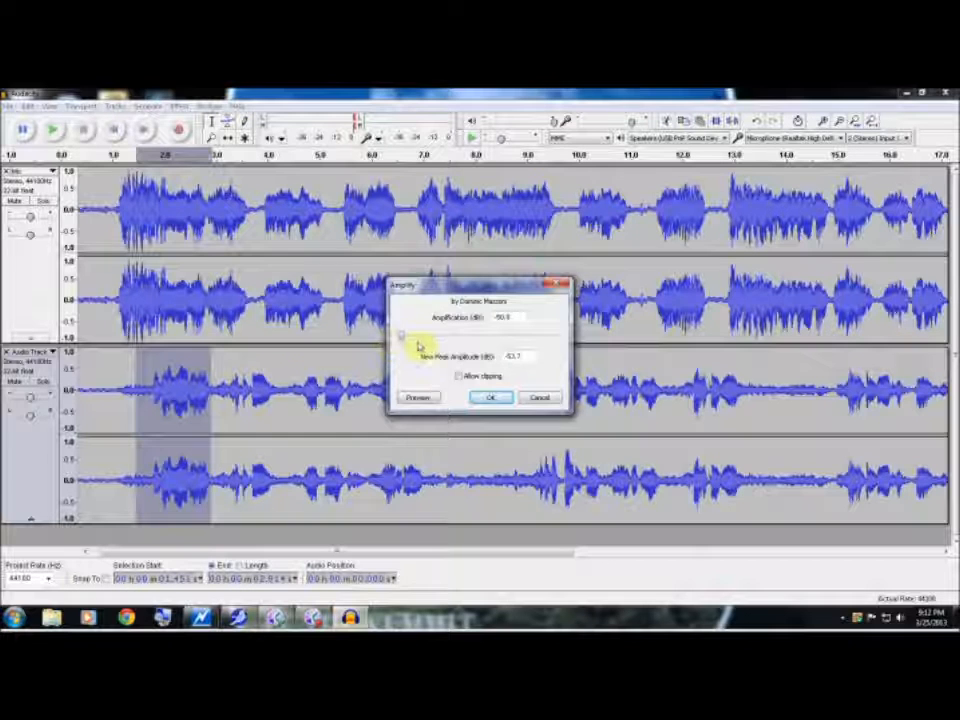
left_click(453, 333)
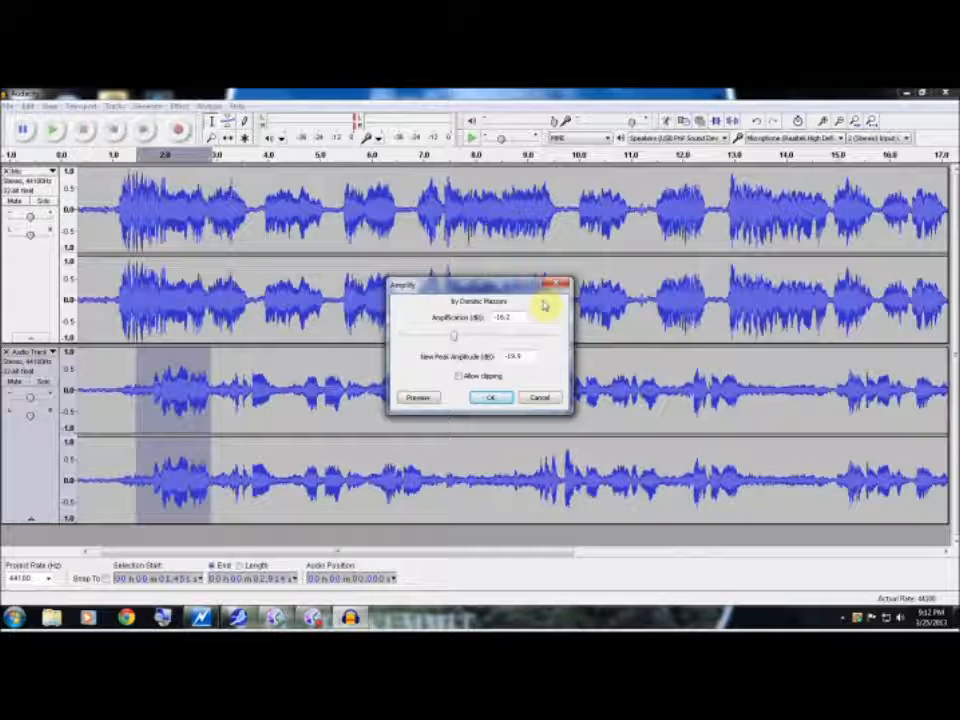
left_click(489, 397)
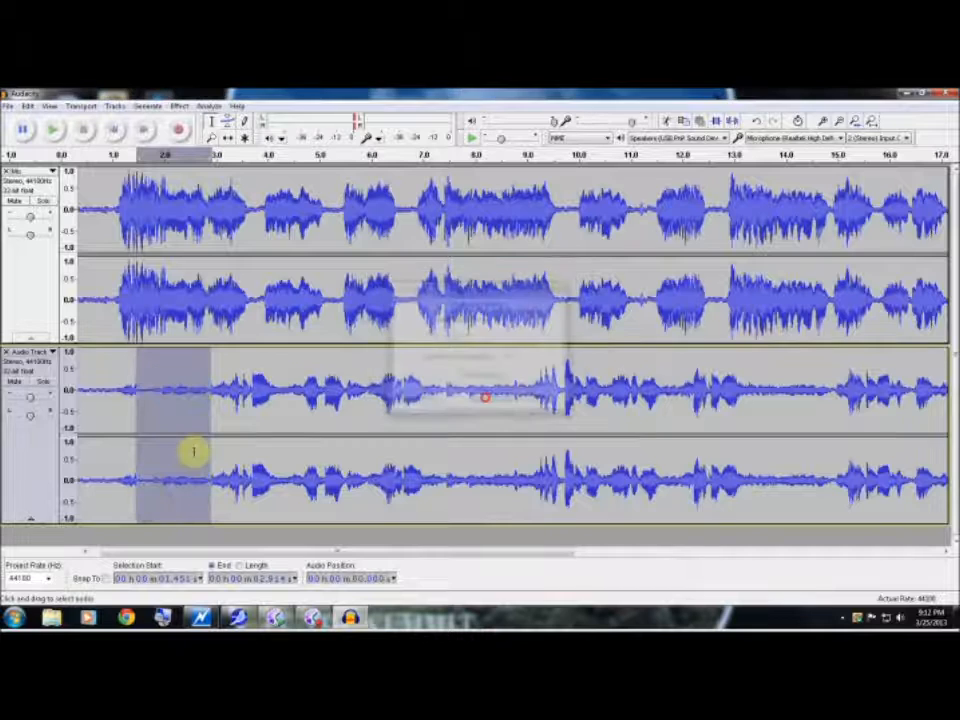
left_click(193, 452)
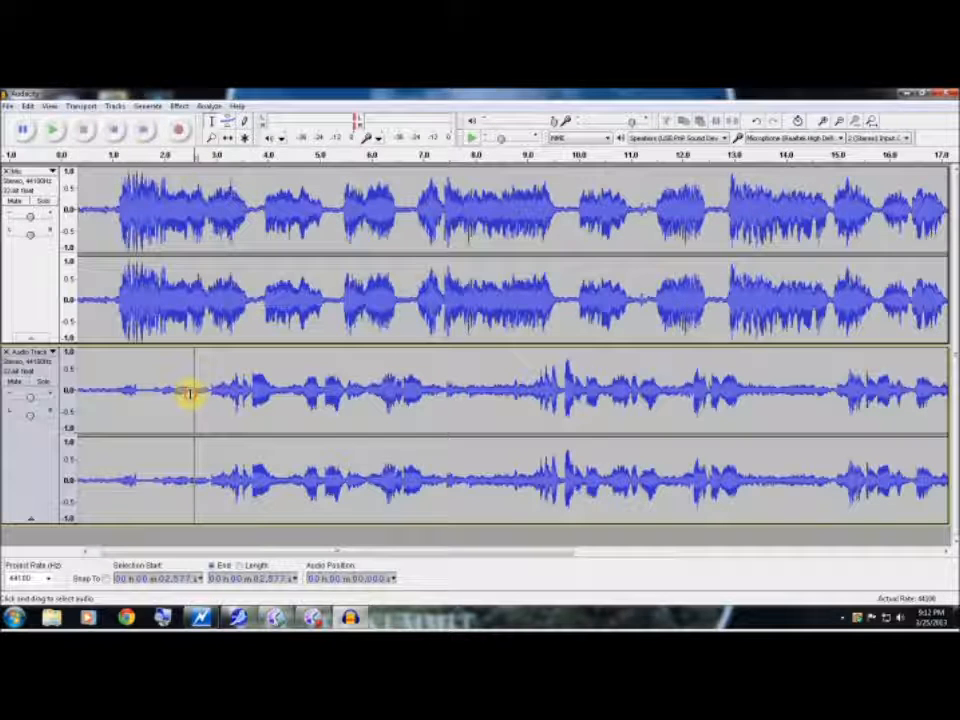
Delete the quiet sections from about 1.85 s to 2.51 s and 1.22 s to 1.68 s in the second track
left_click_drag(190, 394, 157, 396)
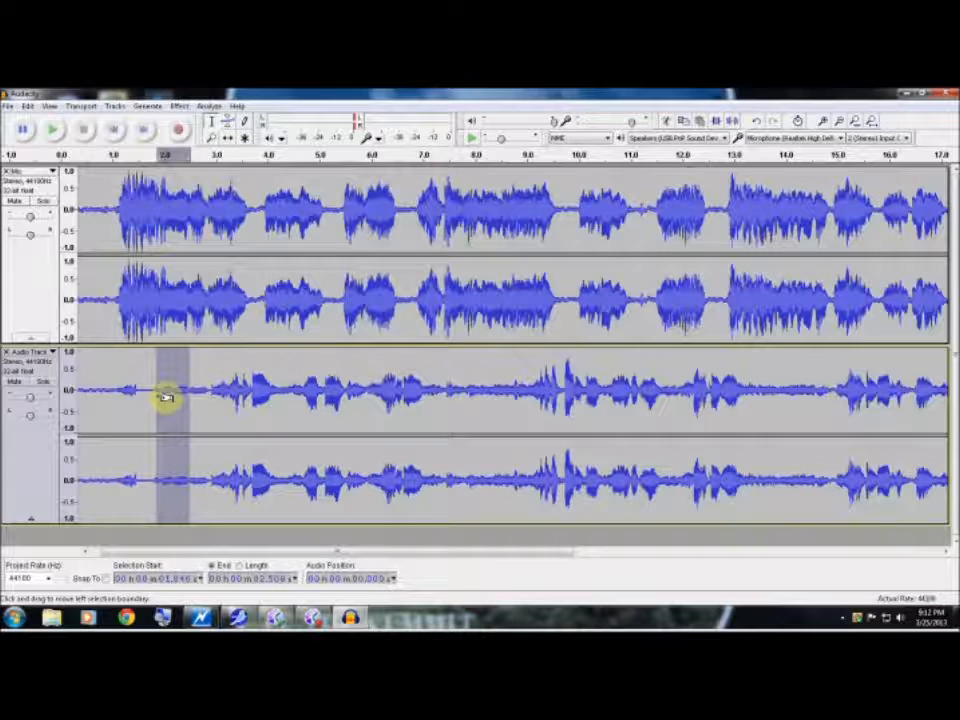
key("Delete")
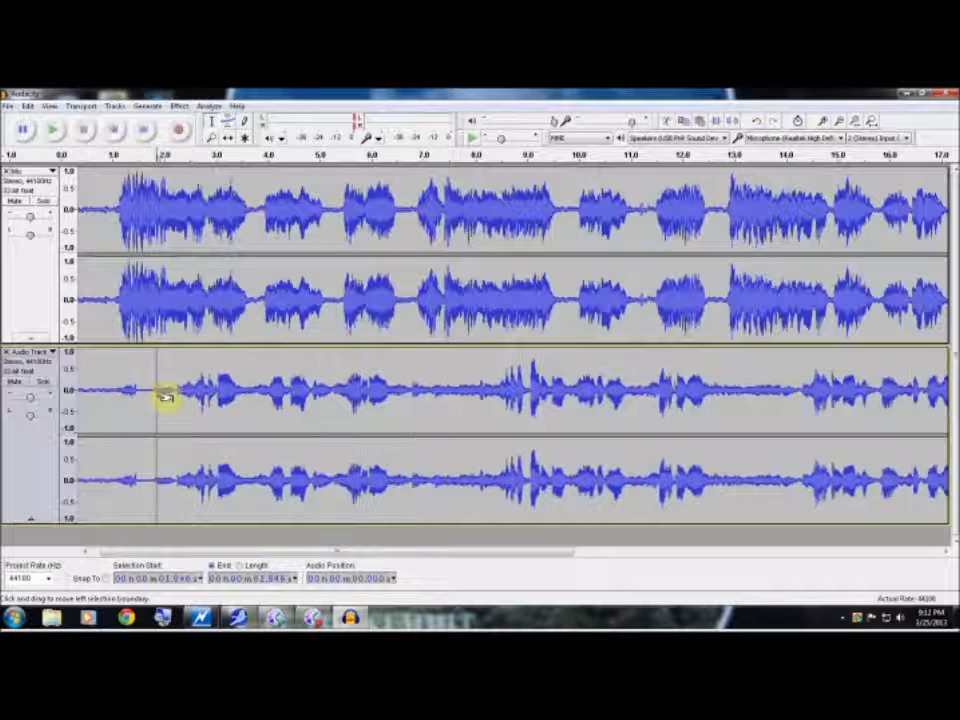
left_click(147, 399)
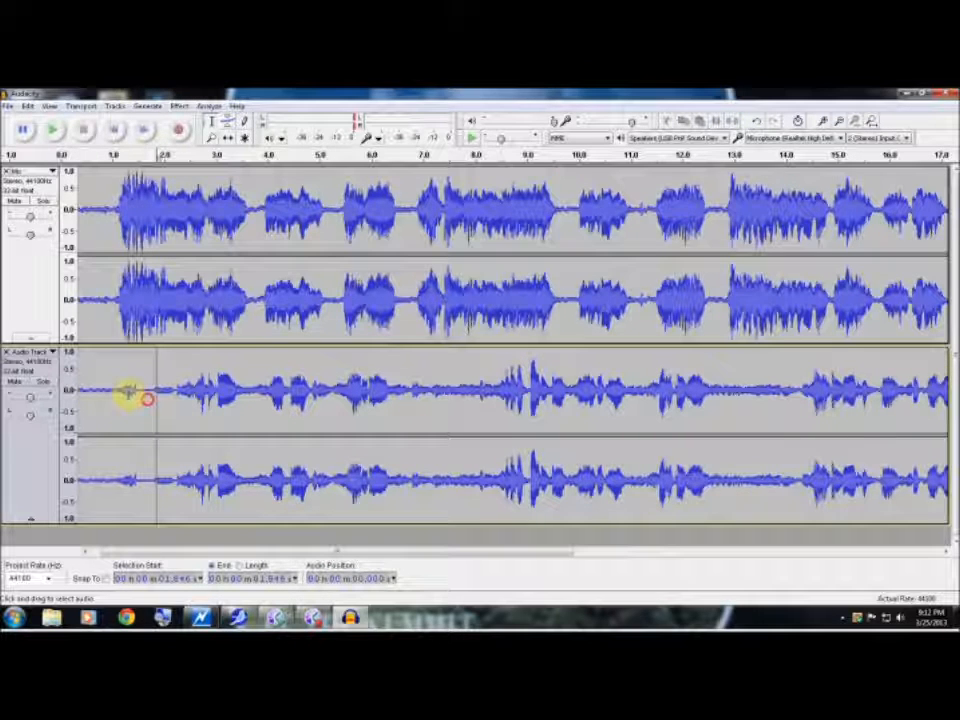
left_click_drag(128, 393, 124, 394)
key("Delete")
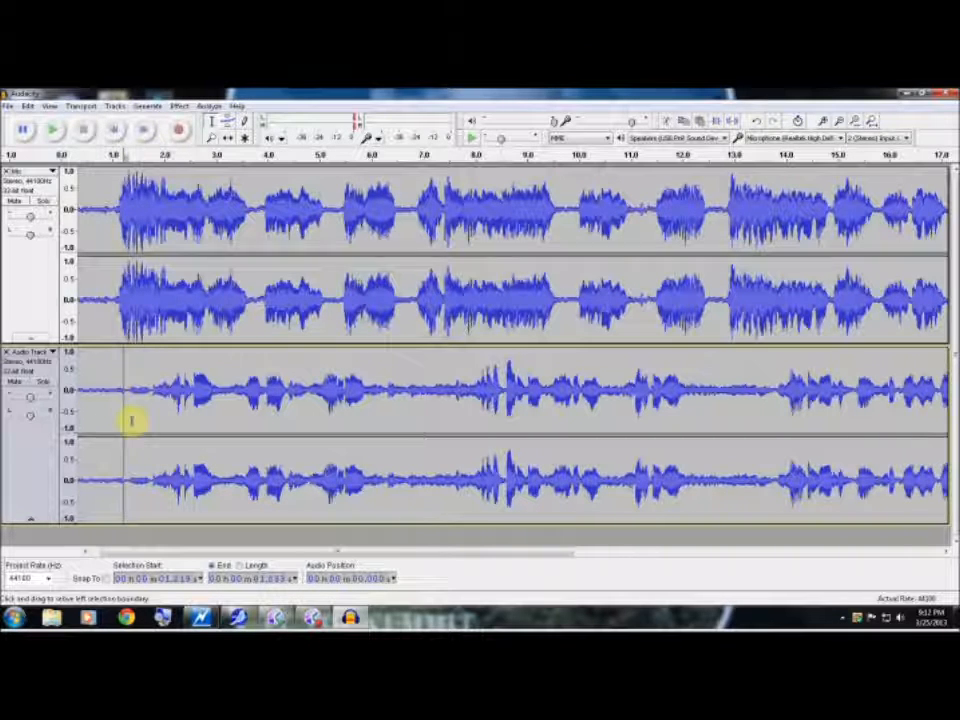
Play both tracks from about 1.01 s to check the timing of the shortened second track
left_click_drag(122, 386, 114, 386)
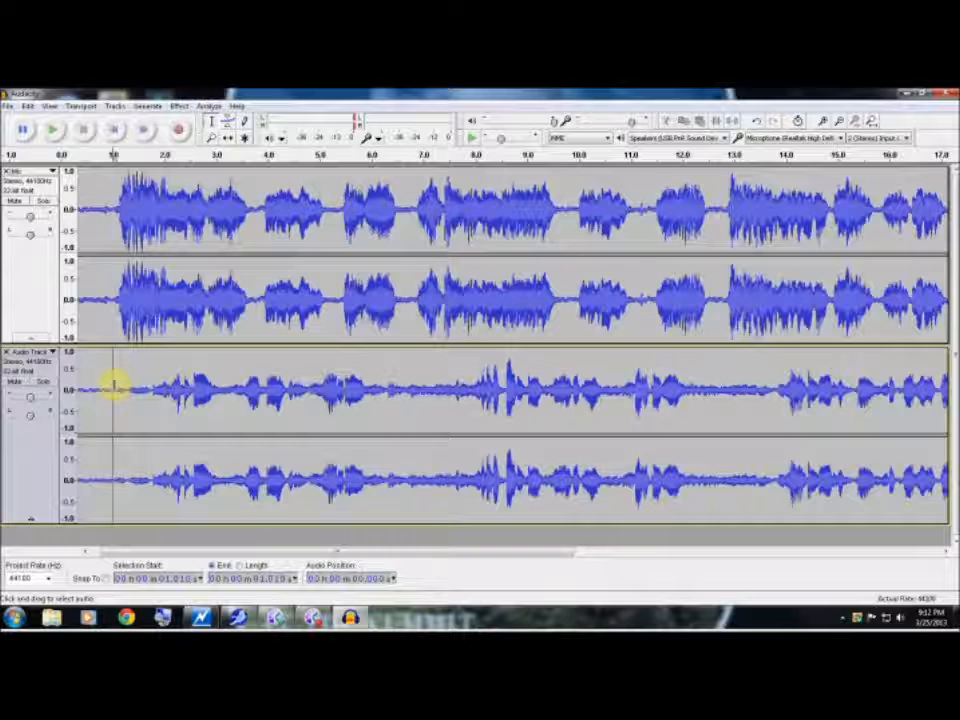
key("space")
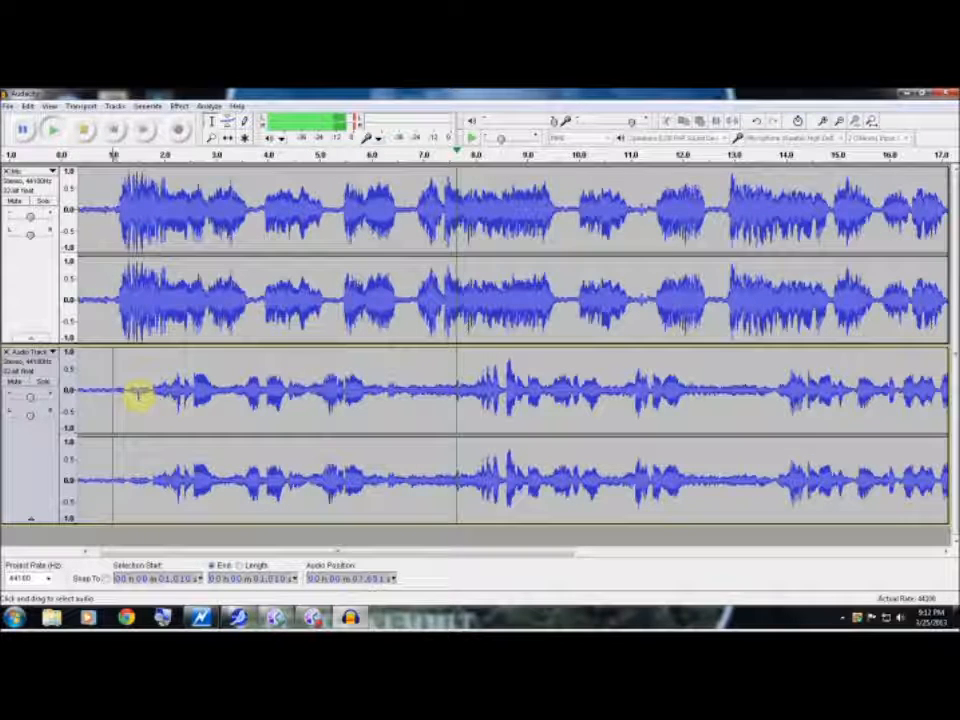
key("space")
Delete about 1.06 s to 1.74 s from the second track and play both tracks from about 0.81 s
left_click_drag(152, 398, 126, 401)
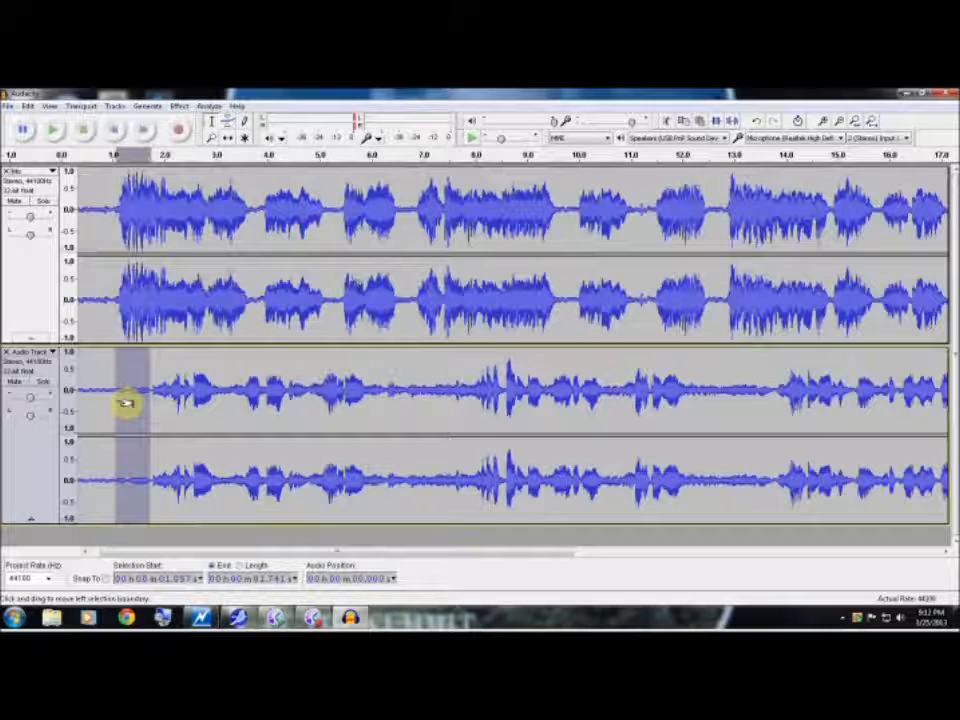
key("Delete")
key("space")
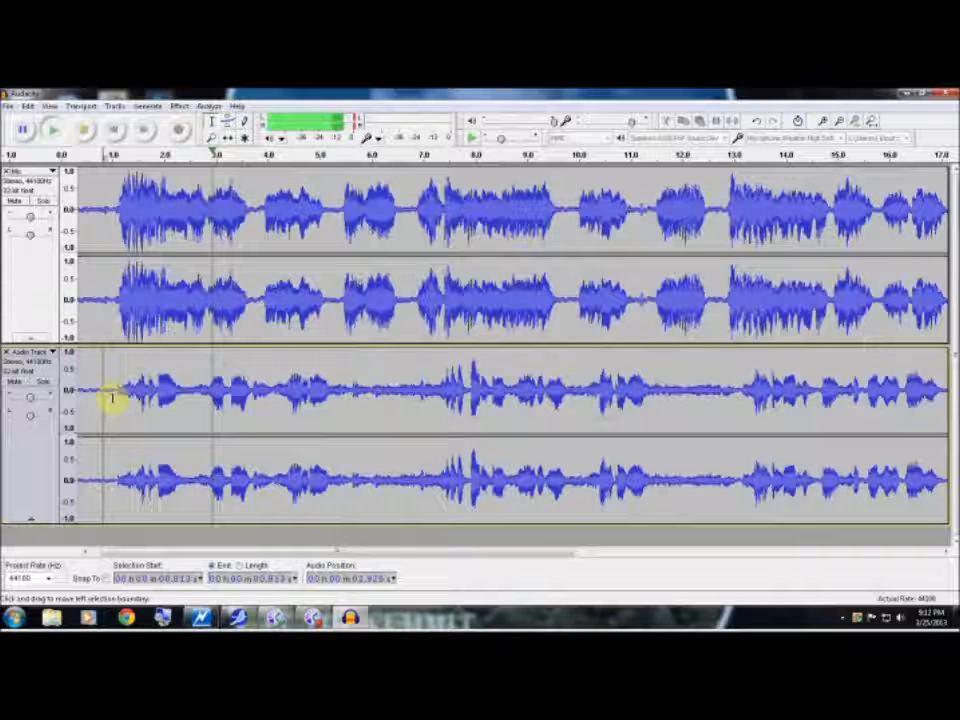
key("space")
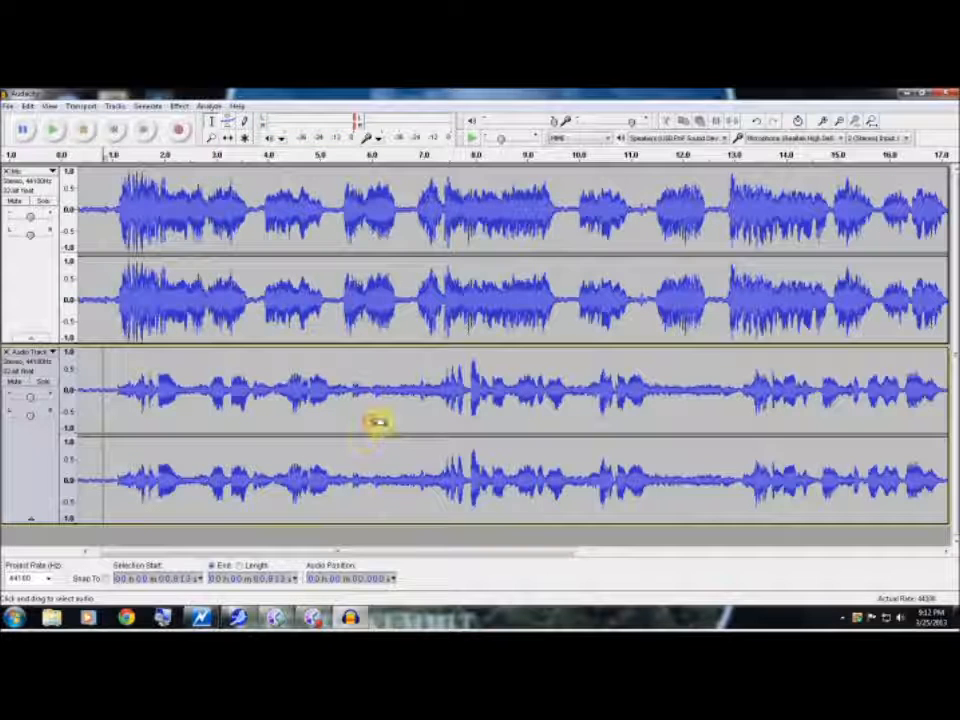
left_click(371, 422)
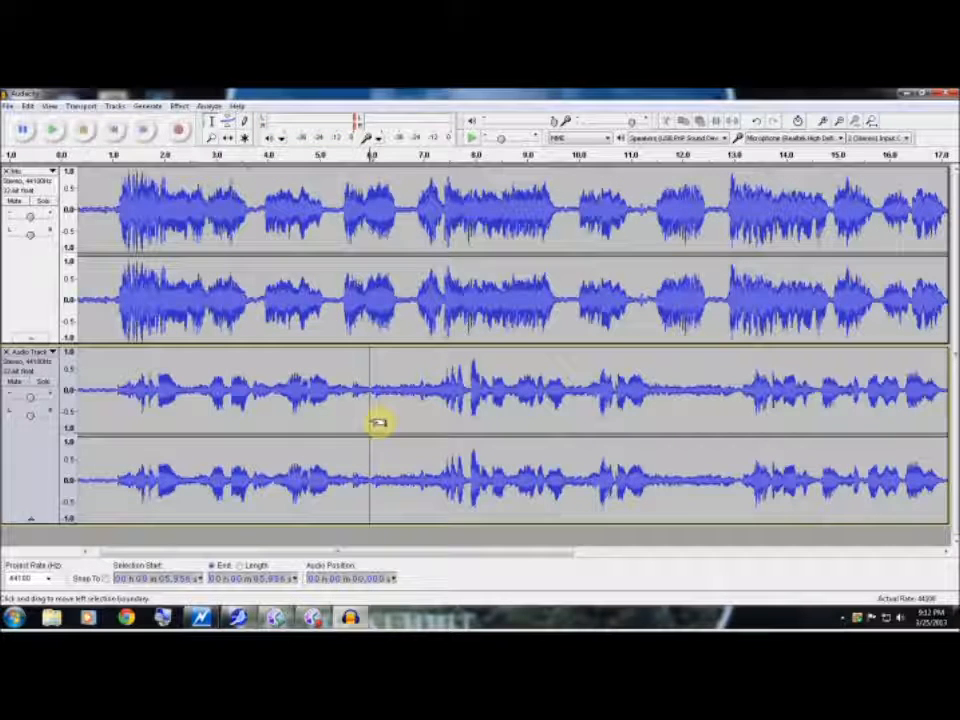
Undo the deletions, the Amplify change and the recording of the second track
key("ctrl+z")
key("ctrl+z")
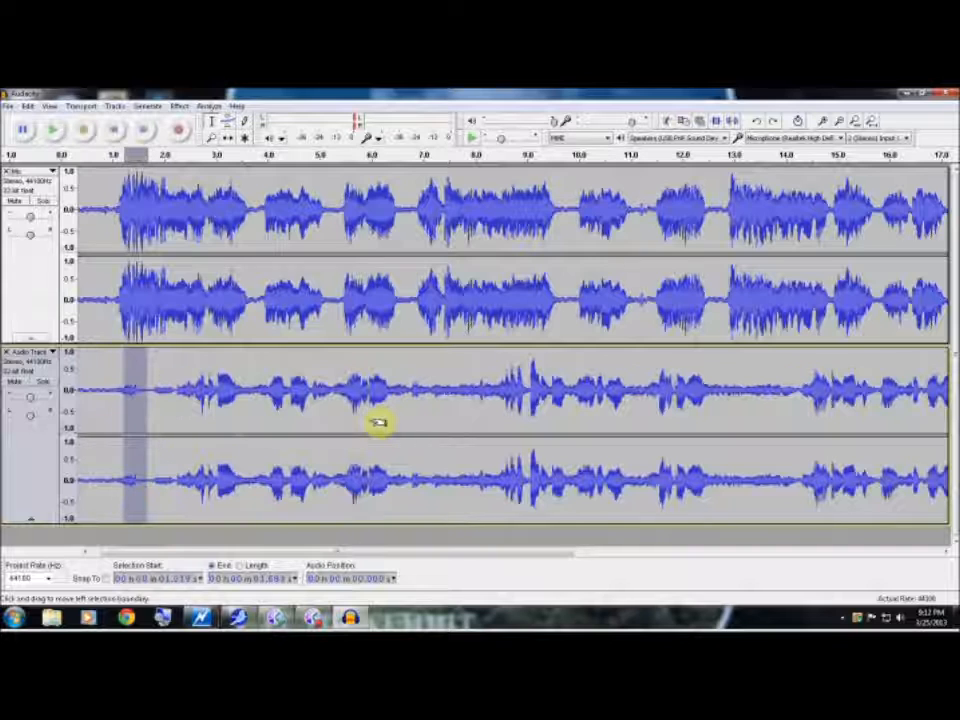
key("ctrl+z")
key("ctrl+z")
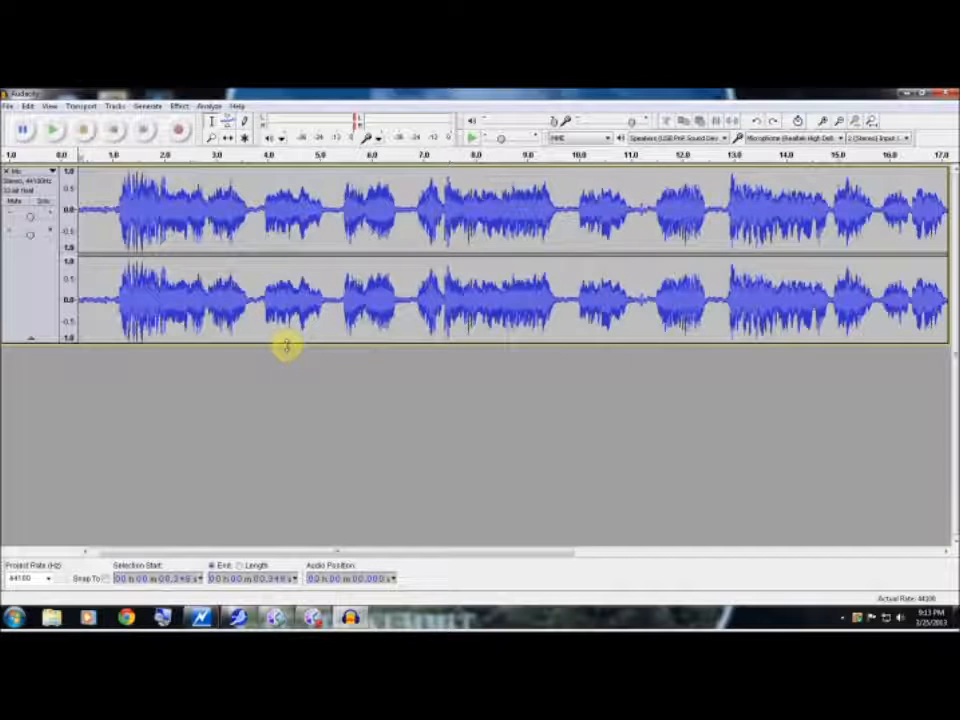
Start exporting the mix as an MP3 file, browse to the DAY (F:) drive, and close the export without saving
left_click(10, 106)
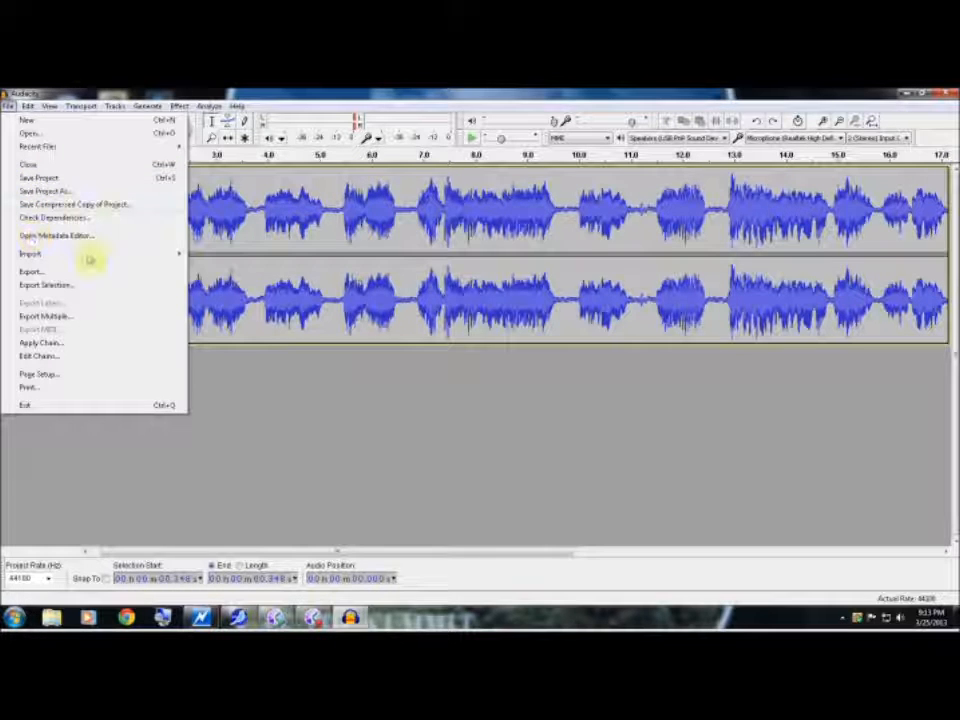
mouse_move(88, 259)
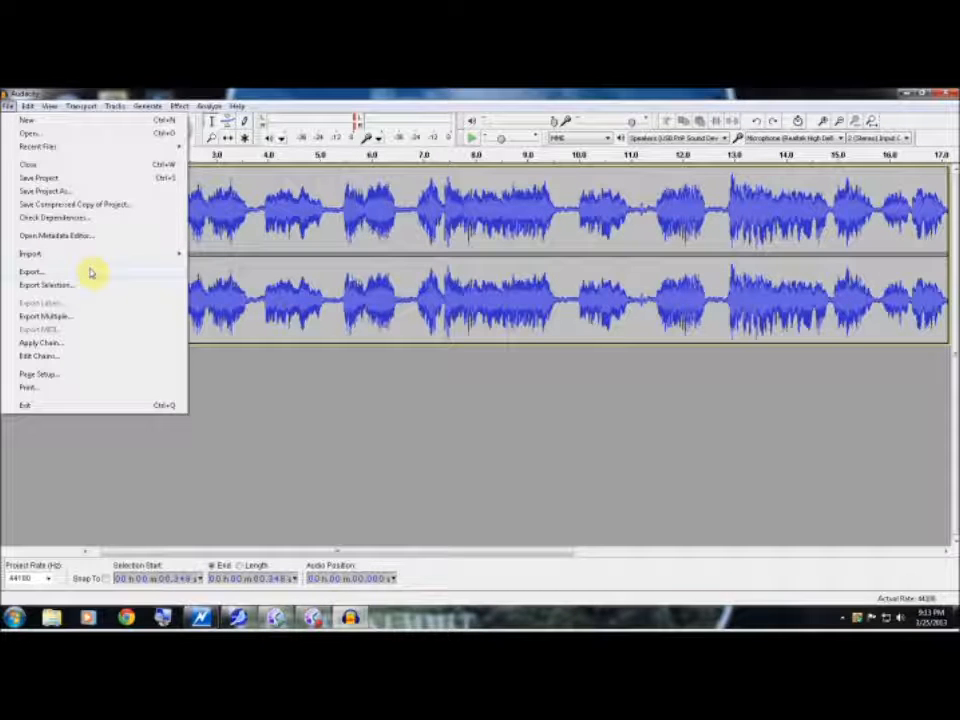
left_click(90, 272)
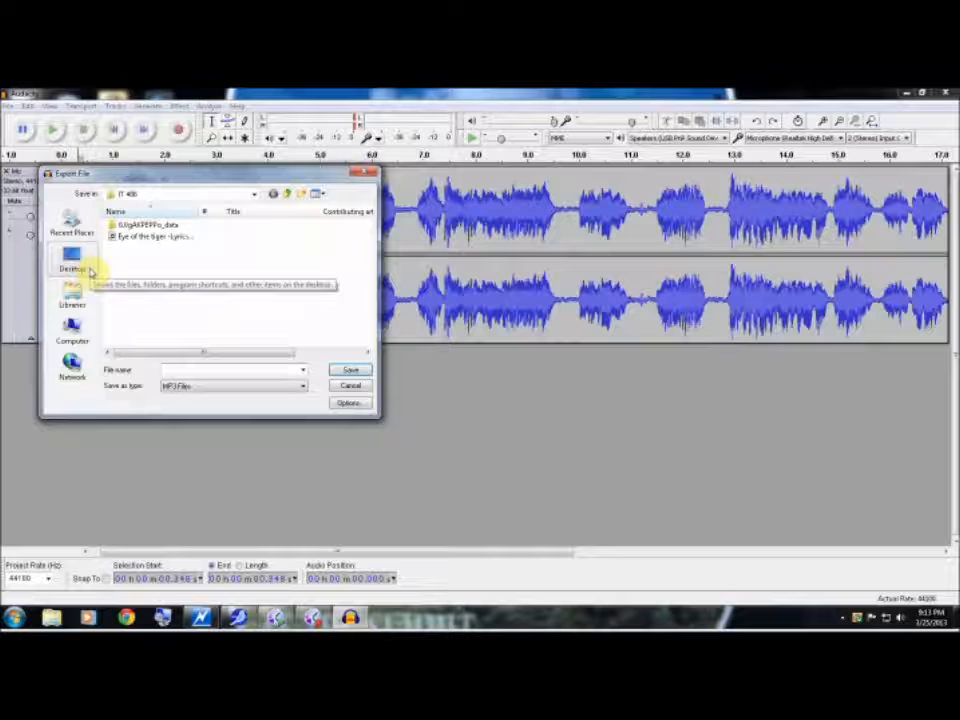
left_click(72, 332)
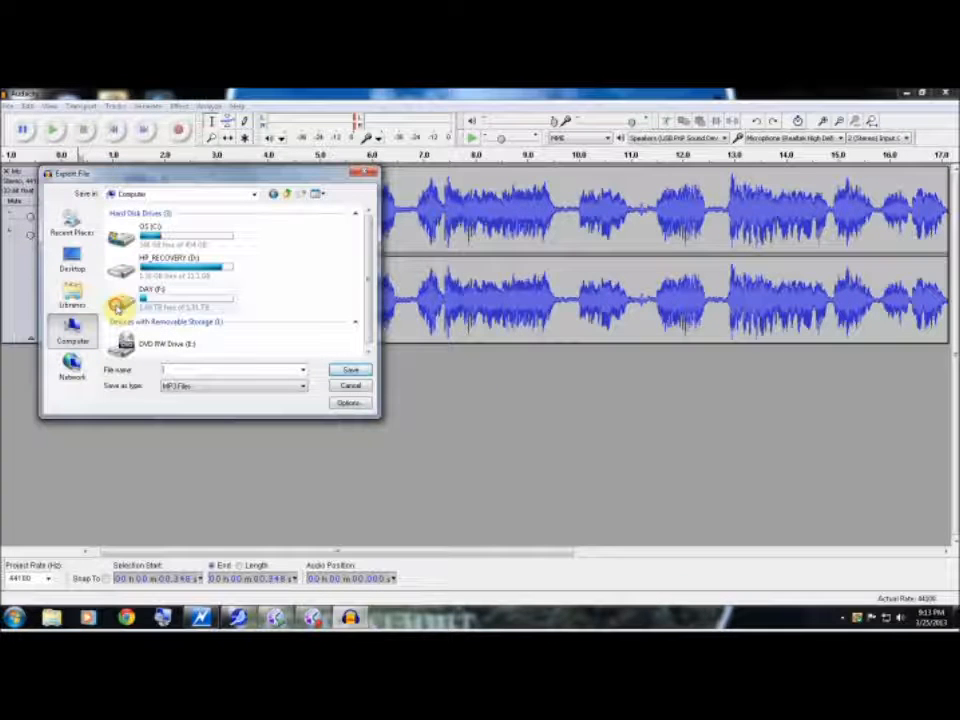
left_click(122, 305)
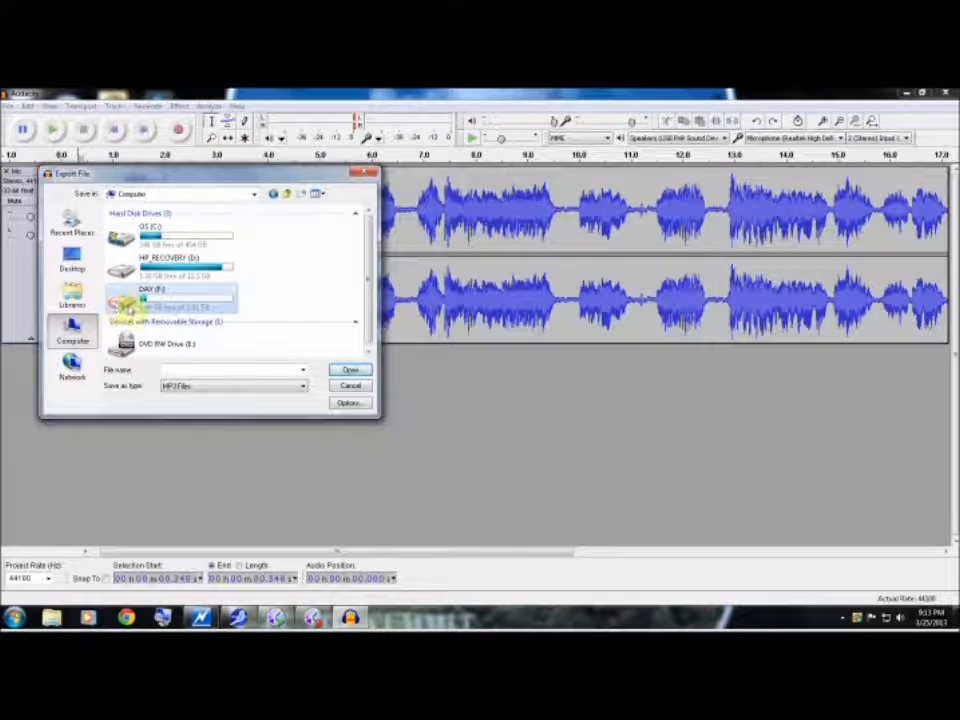
double_click(122, 302)
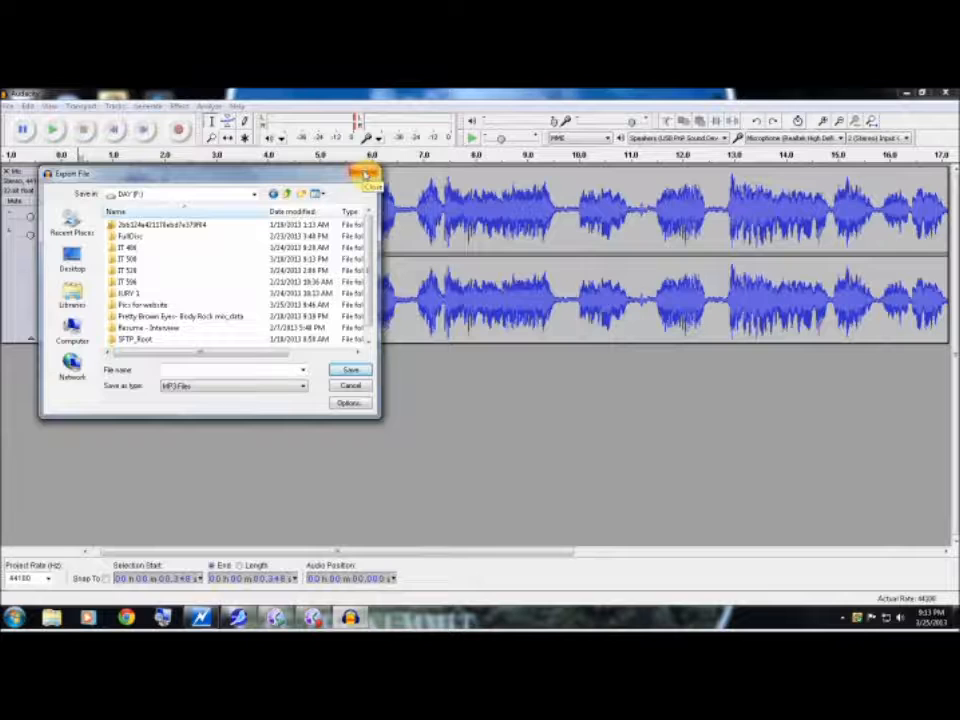
left_click(365, 176)
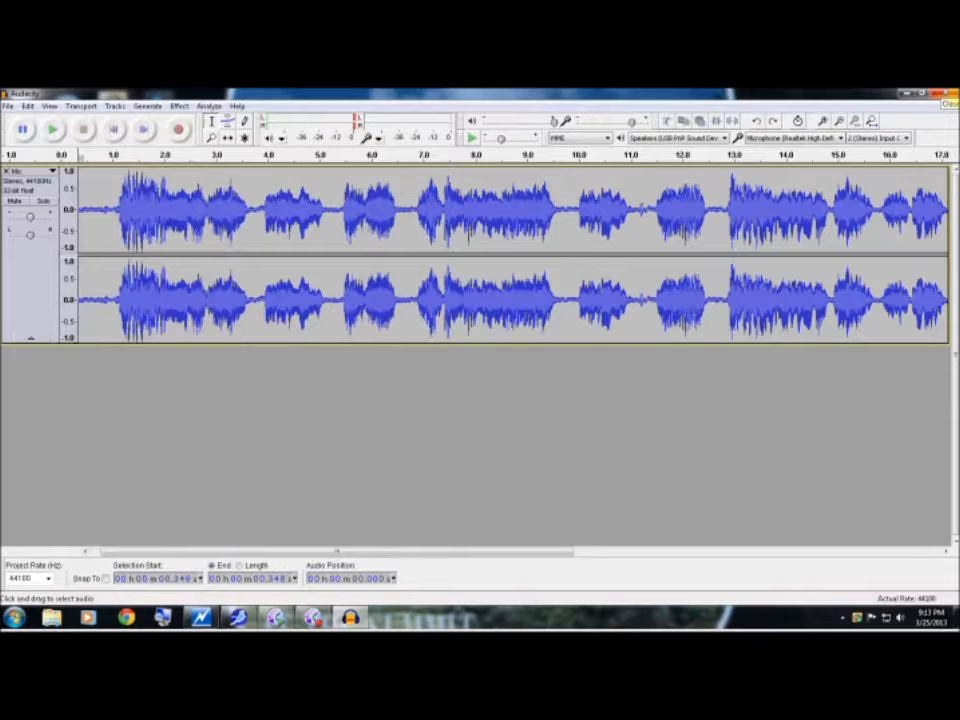
Close the audio project and discard its unsaved changes
left_click(944, 94)
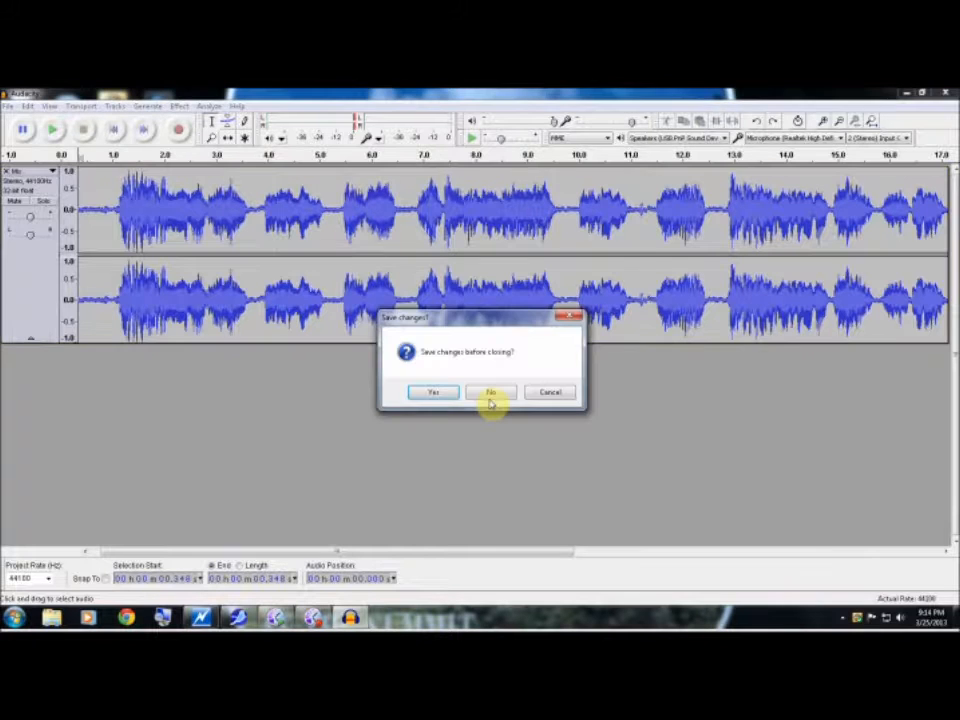
left_click(488, 394)
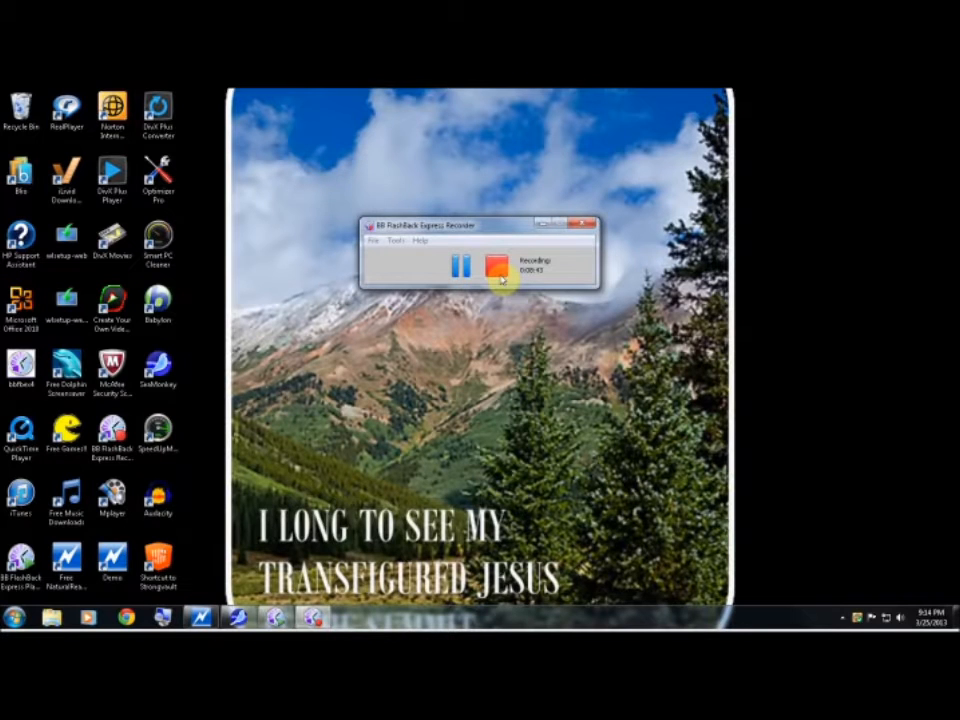